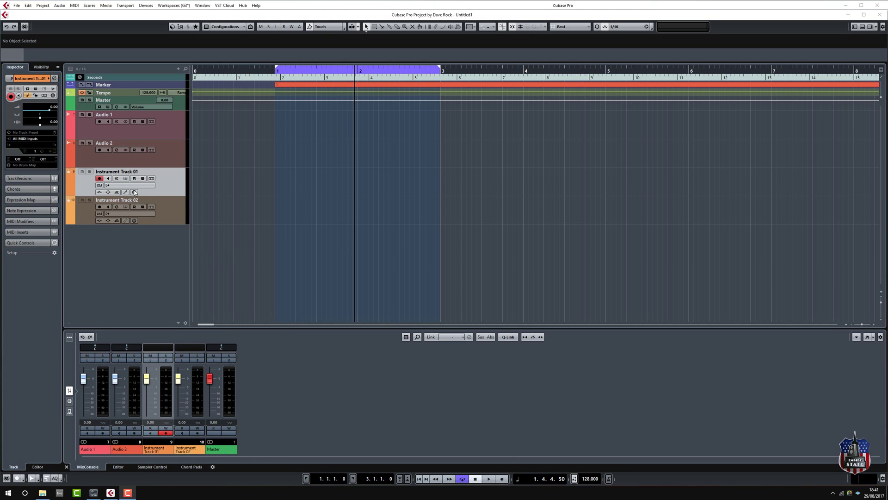
Load Steinberg HALion 6 on Instrument Track 01, move its window aside, and show the library tiles
left_click(139, 186)
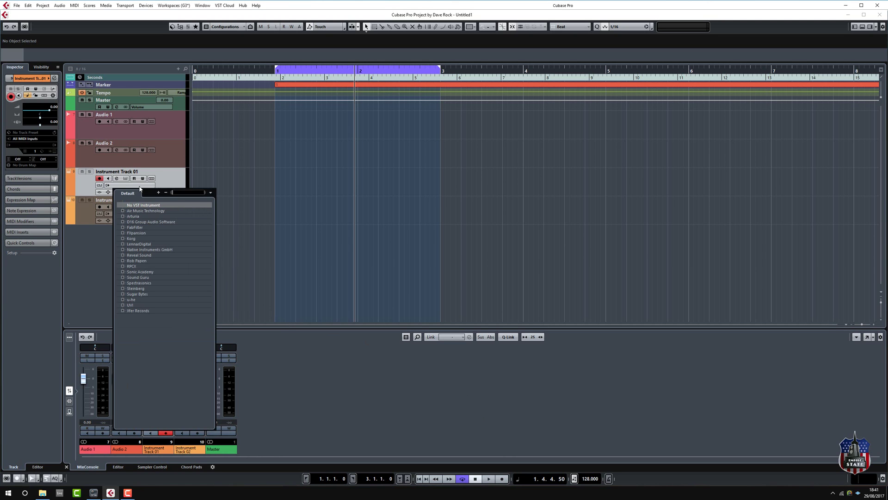
left_click(123, 289)
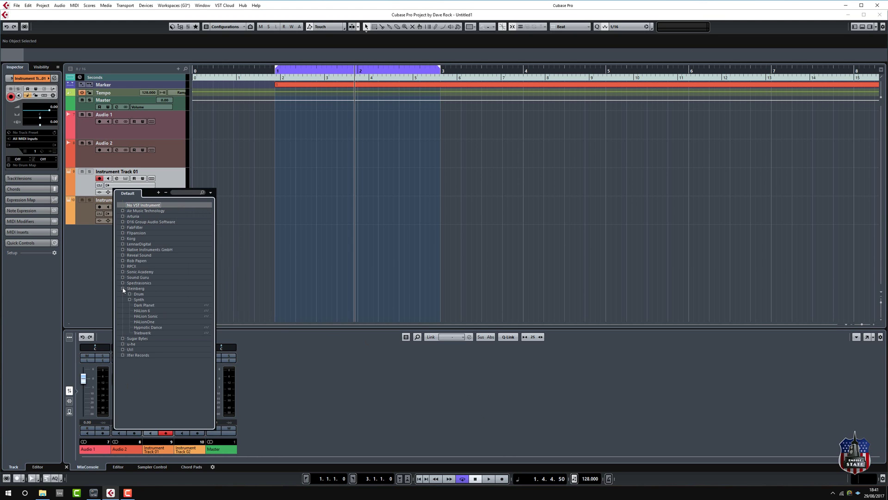
left_click(146, 312)
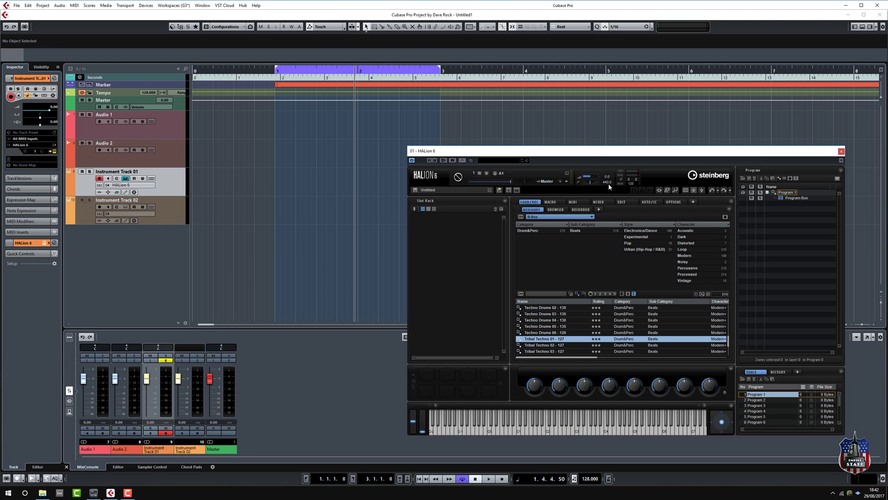
left_click_drag(584, 154, 624, 105)
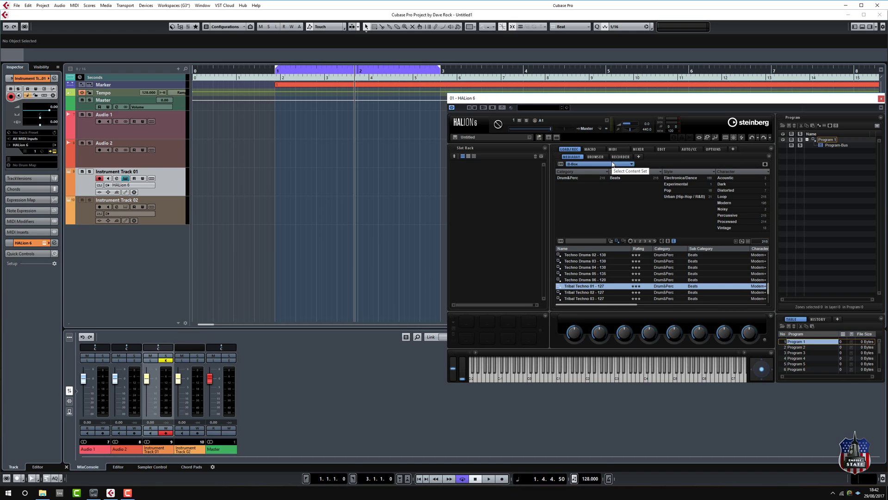
left_click(612, 165)
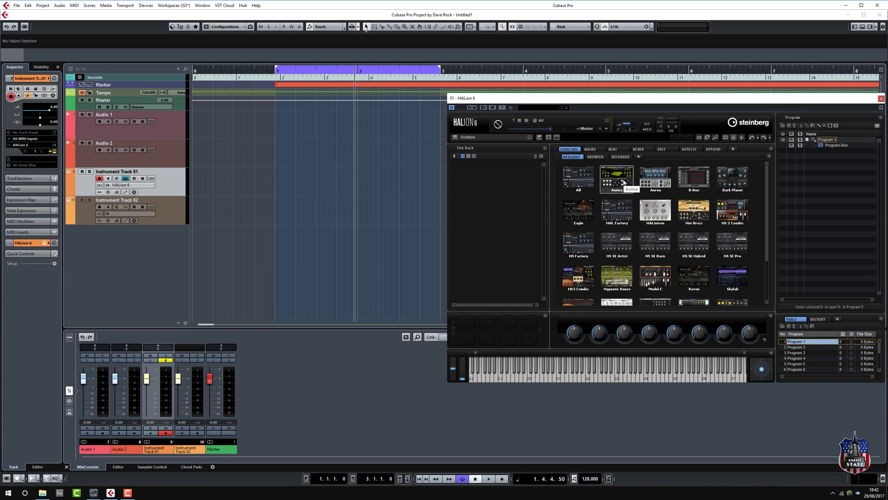
Open the Anima library, load Plastixx and audition it across several notes
left_click(617, 178)
left_click(568, 383)
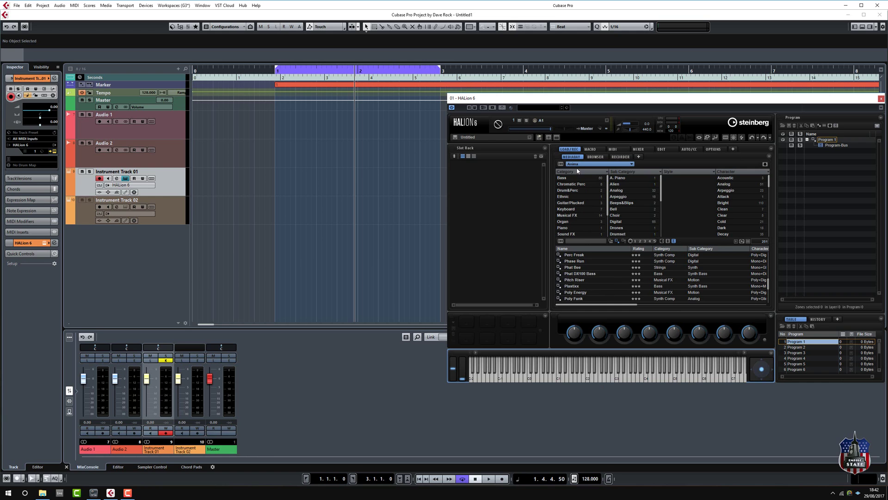
double_click(572, 287)
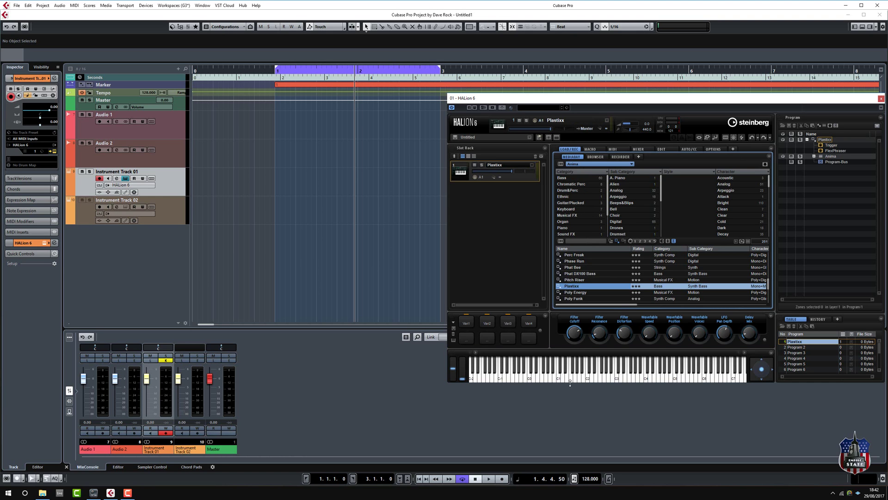
left_click(608, 380)
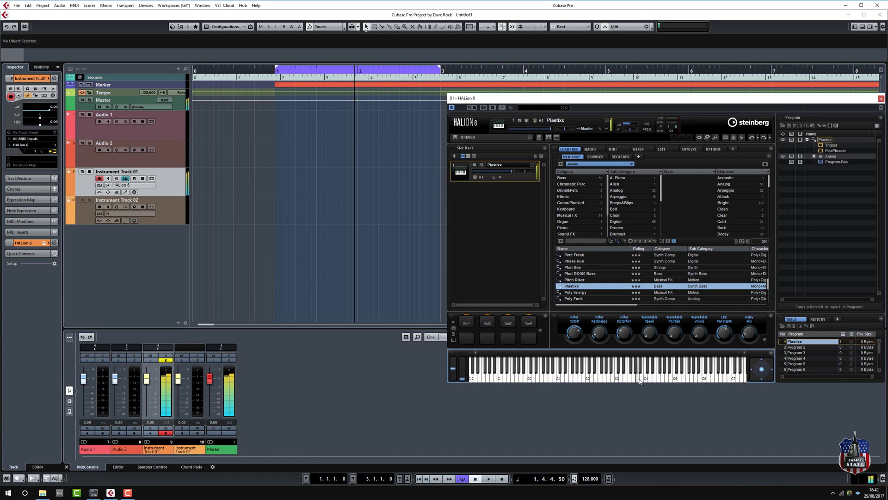
left_click(669, 378)
left_click(516, 377)
left_click(493, 378)
left_click(663, 377)
left_click(720, 377)
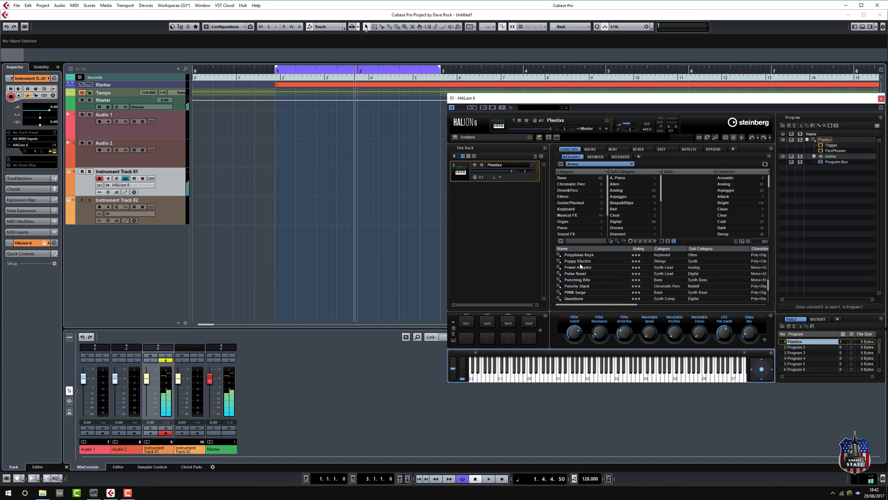
Load the Pulse Beast preset and play a couple of notes
scroll(580, 278, "down", 3)
left_click(578, 274)
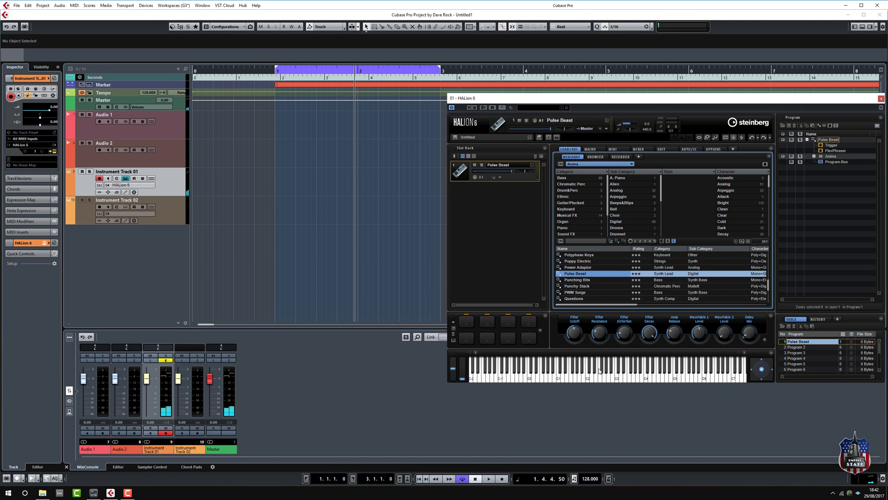
left_click(532, 378)
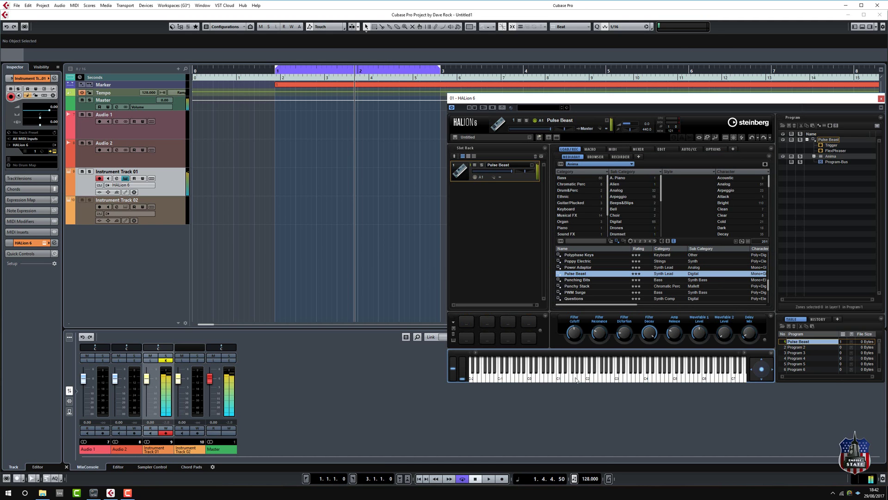
left_click(613, 378)
Load Rove Around and play a run of notes with it
scroll(558, 283, "down", 3)
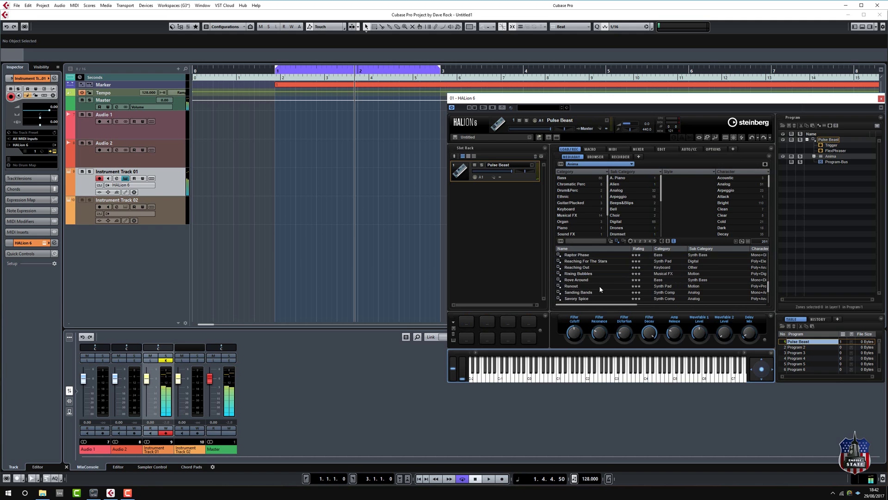
left_click(573, 280)
left_click_drag(565, 377, 662, 377)
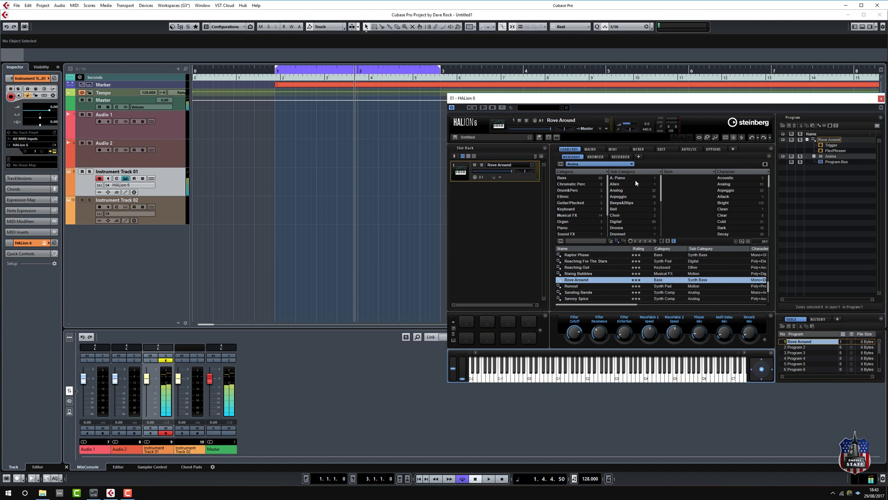
On the MACRO page, set oscillator 1's wavetable to Anima > Loop Alt > Aluminum and audition it
left_click(590, 149)
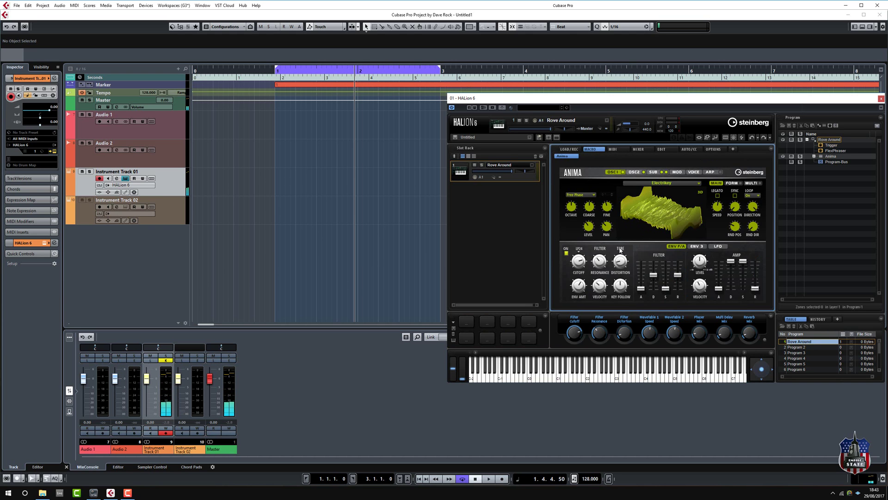
left_click_drag(650, 197, 695, 184)
left_click(698, 184)
left_click(709, 206)
left_click(716, 213)
left_click(735, 224)
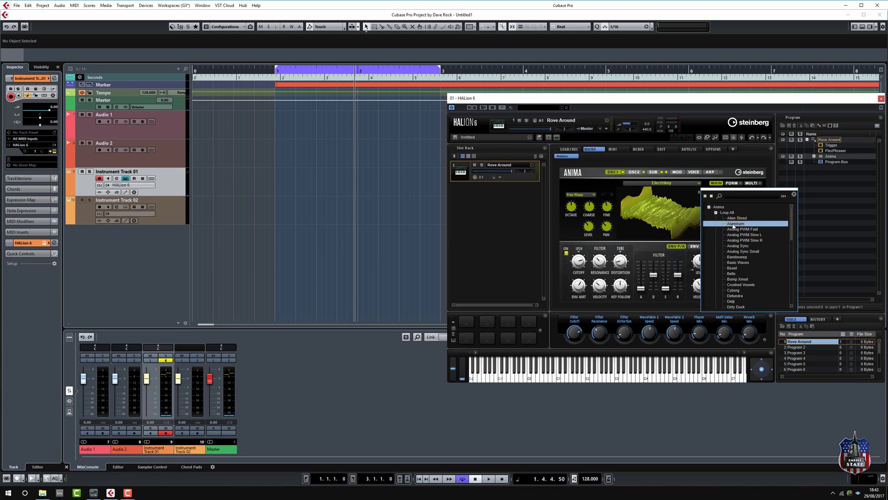
left_click(593, 402)
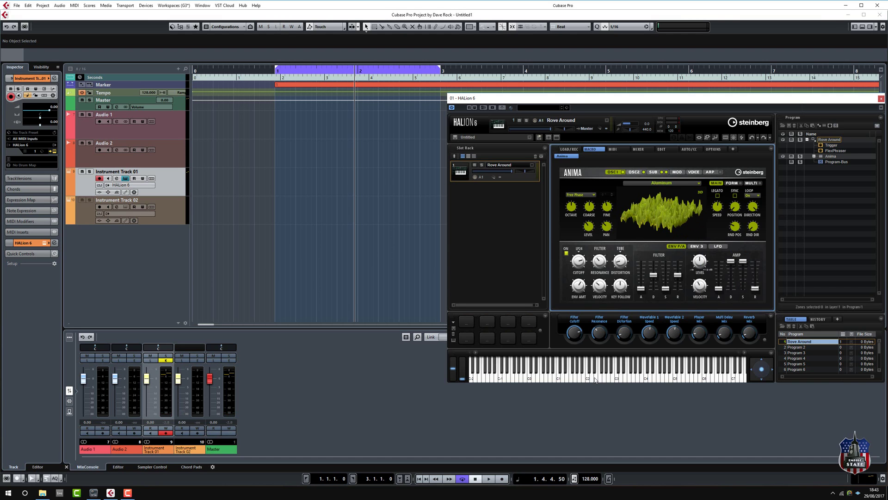
left_click(621, 375)
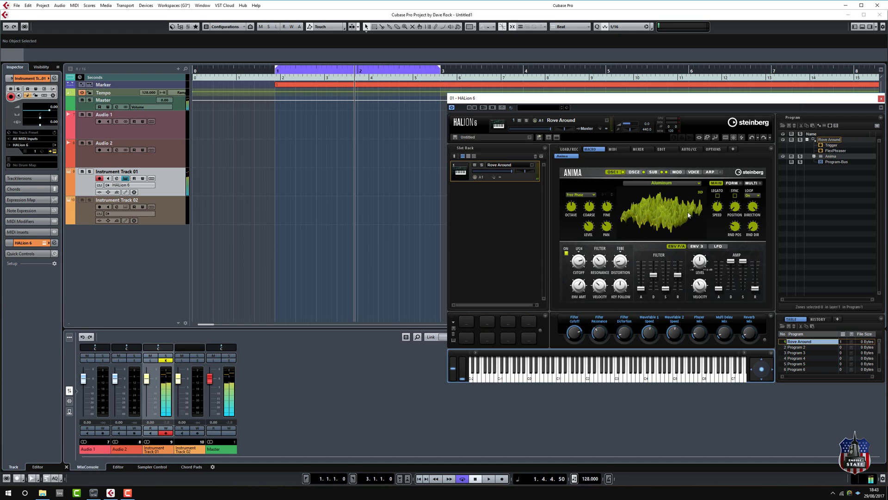
Switch oscillator 1 to the Beast wavetable, toggle the 3D view, and audition the sound
left_click(700, 192)
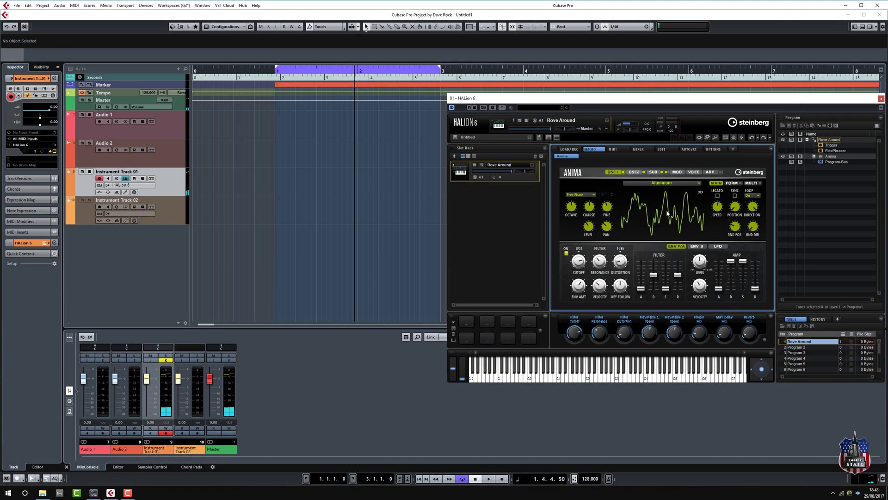
left_click(681, 182)
double_click(714, 269)
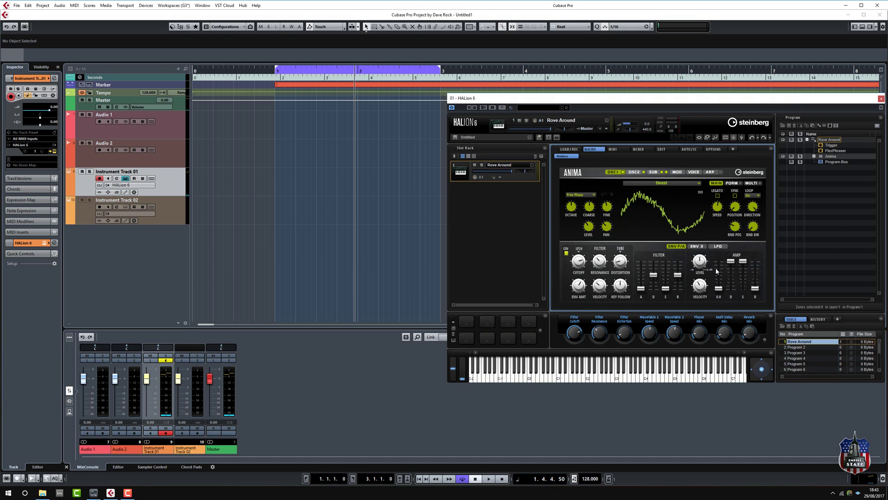
left_click(584, 375)
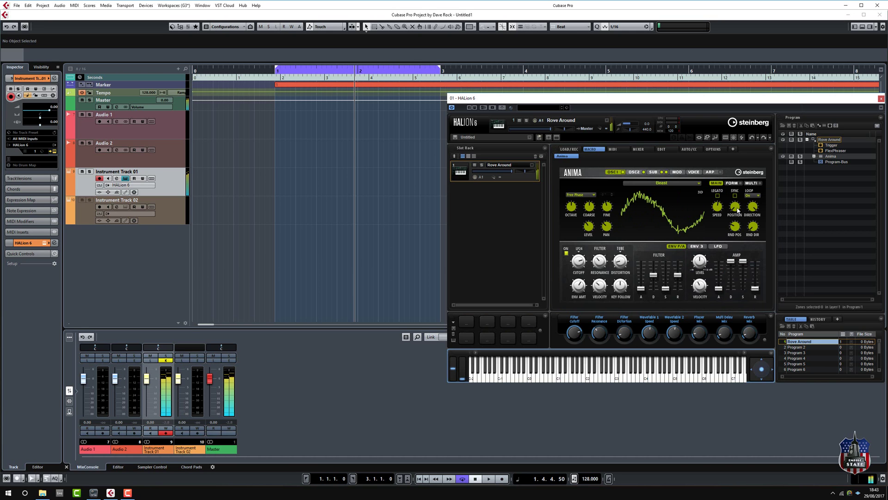
left_click(700, 191)
left_click(609, 376)
left_click(581, 375)
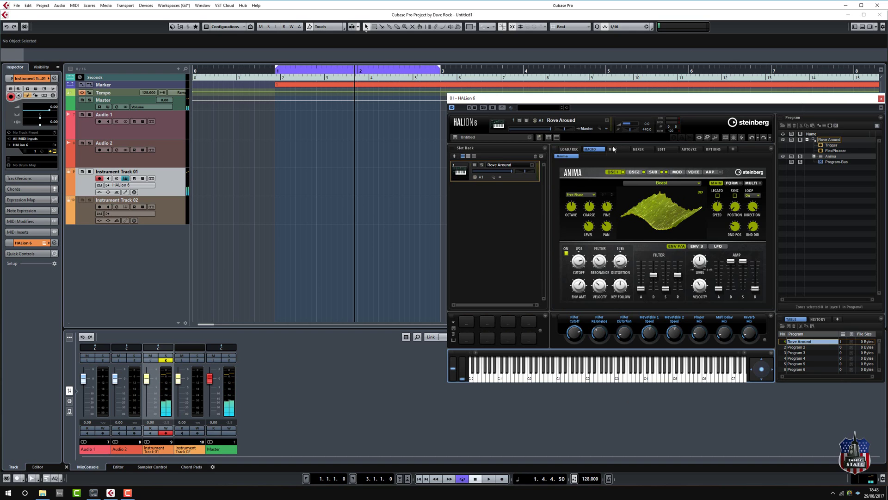
Open the Auron library, load Intelligent Liquids and play a low and high note
left_click(574, 151)
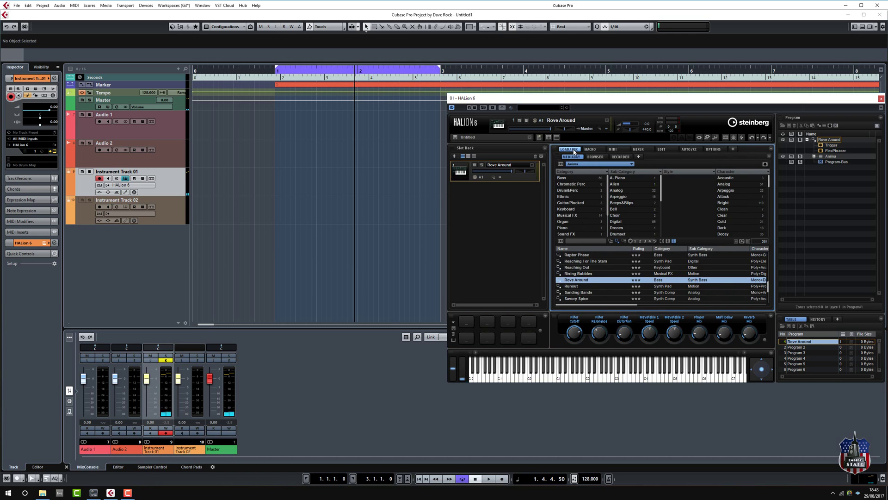
left_click(577, 157)
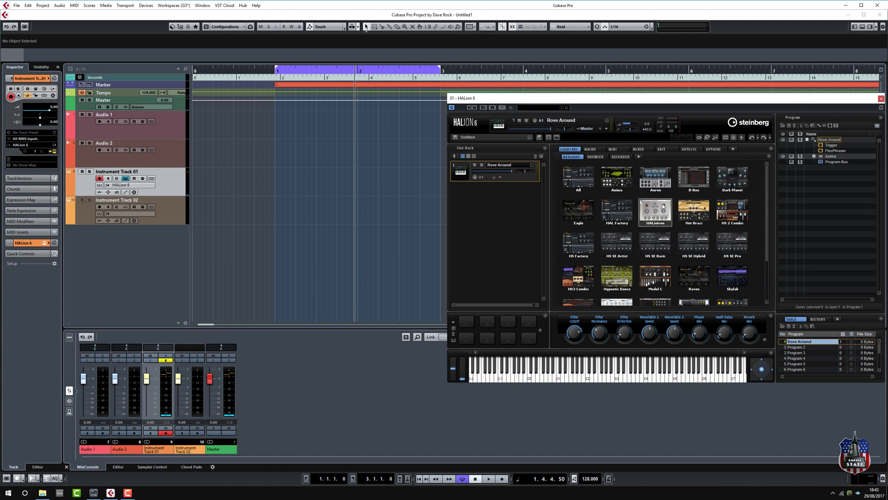
left_click(661, 181)
double_click(578, 280)
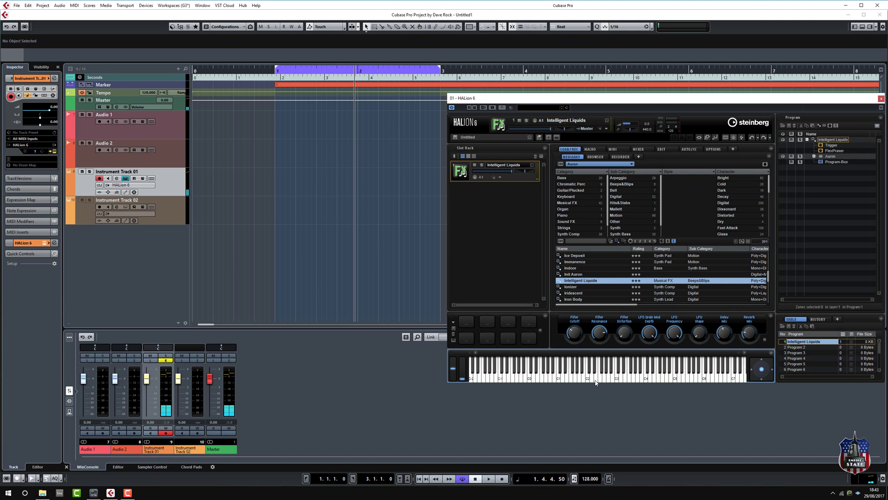
left_click(654, 379)
left_click(706, 377)
Load the Lumberjack preset, audition it, and show its Auron synth controls
scroll(597, 283, "down", 5)
double_click(577, 287)
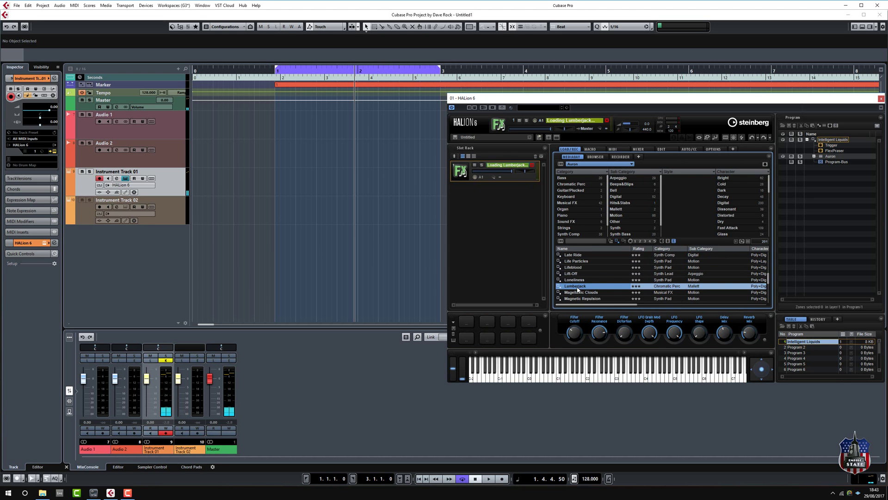
left_click(601, 377)
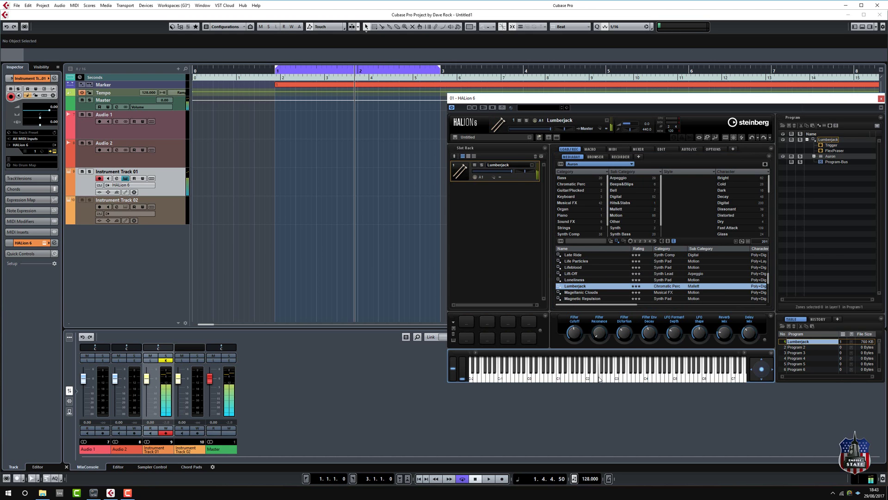
left_click(624, 372)
left_click(590, 149)
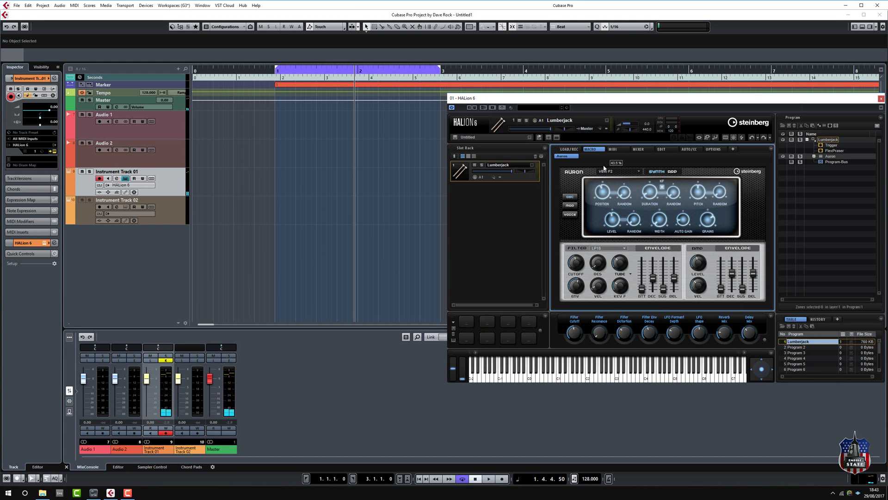
Audition Lumberjack across the keyboard, including C2, C3, C5, C6 and around E3
left_click(636, 383)
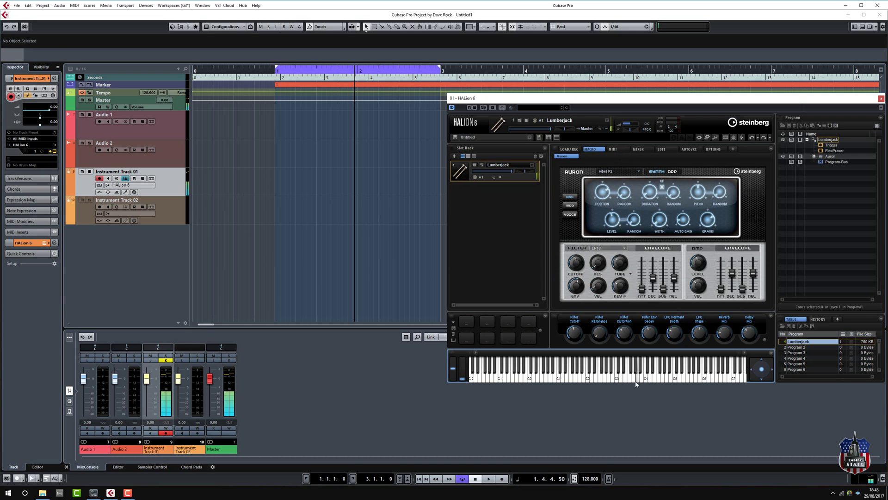
left_click(596, 375)
left_click(528, 374)
left_click(661, 181)
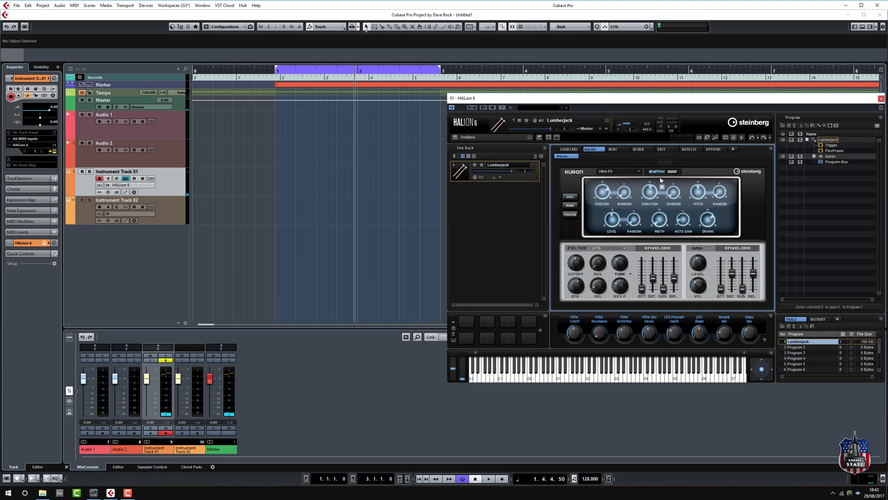
left_click(639, 381)
left_click(612, 377)
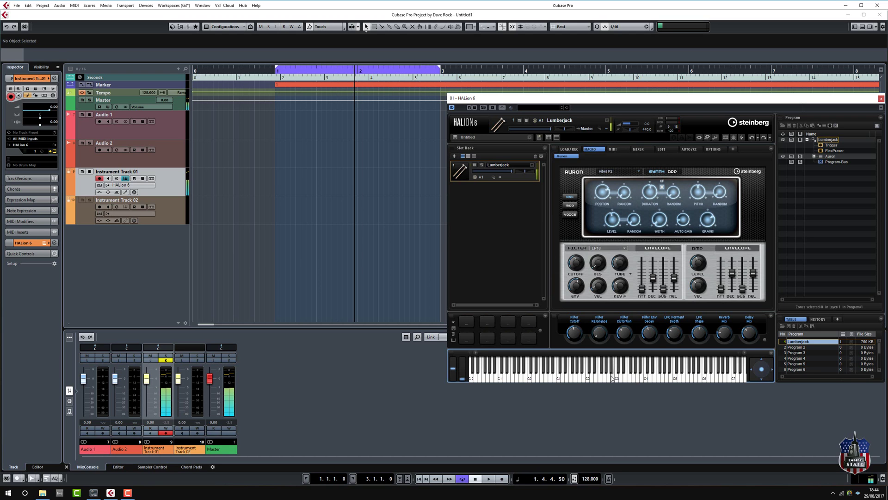
left_click(573, 378)
left_click(672, 379)
left_click(713, 379)
left_click(572, 376)
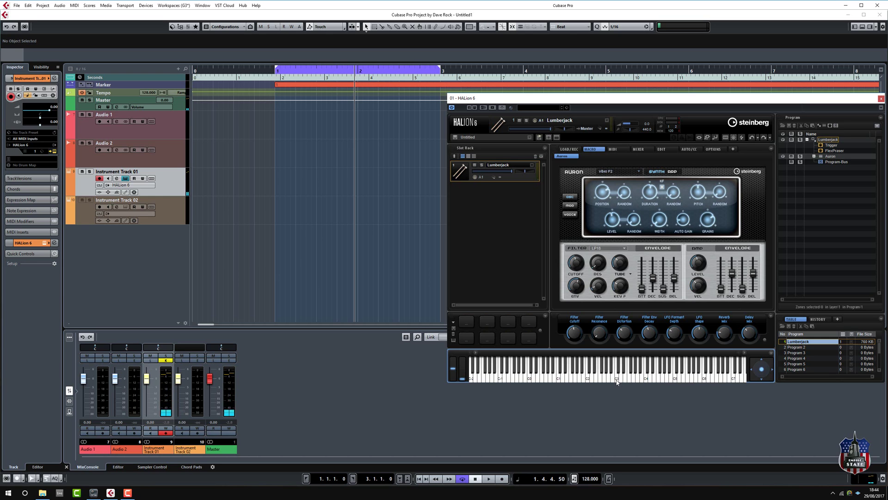
left_click(617, 380)
left_click(648, 377)
Show Lumberjack's Edit page with its MIDI Modules (Trigger pads and FlexPhraser)
left_click(664, 149)
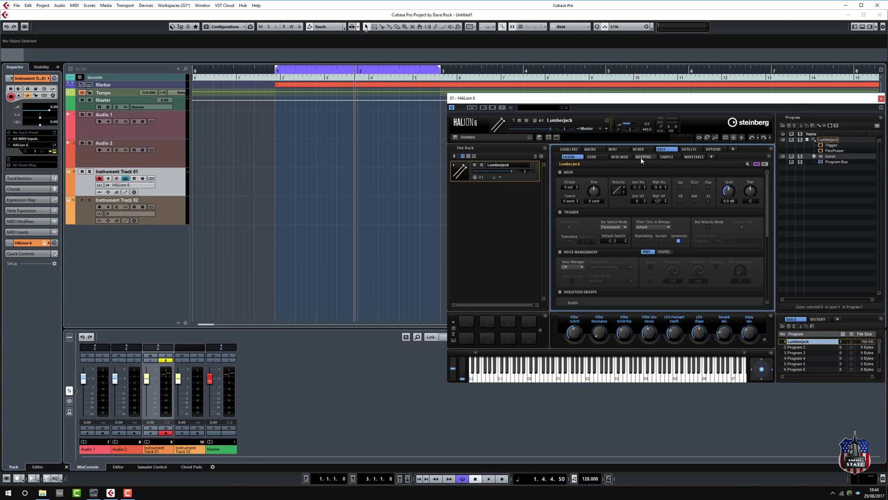
left_click(621, 157)
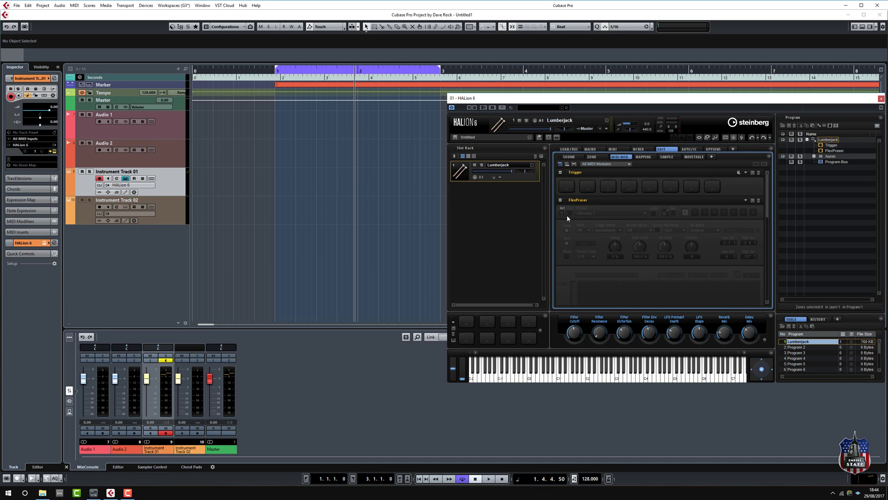
scroll(561, 212, "down", 3)
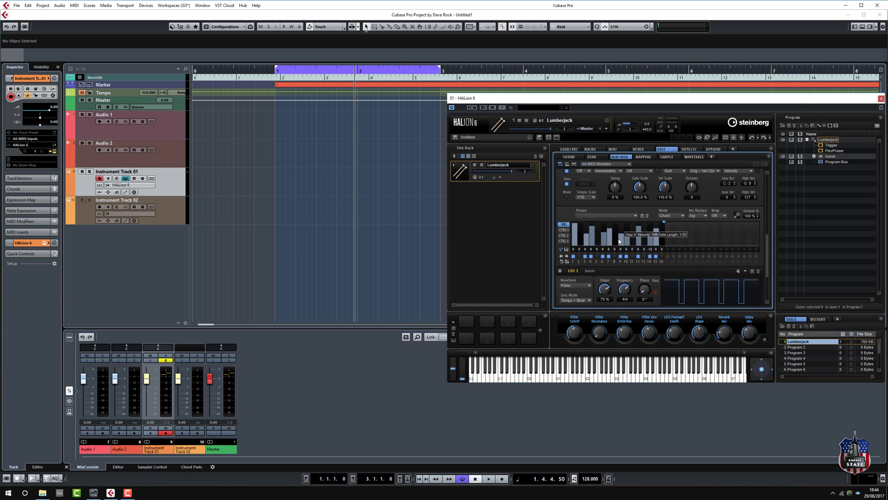
scroll(584, 197, "up", 3)
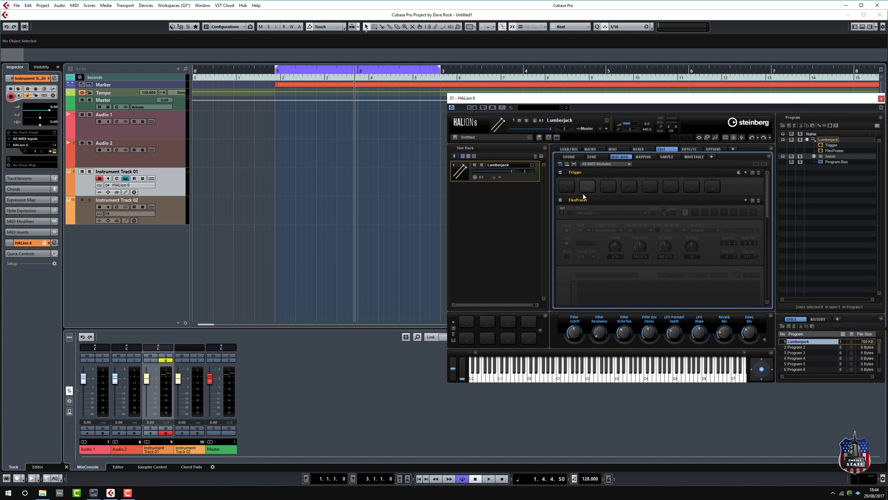
Activate FlexPhraser with the 06 Piano and Keyboard > Dance > Disco B phrase and audition it
left_click(563, 213)
left_click(598, 214)
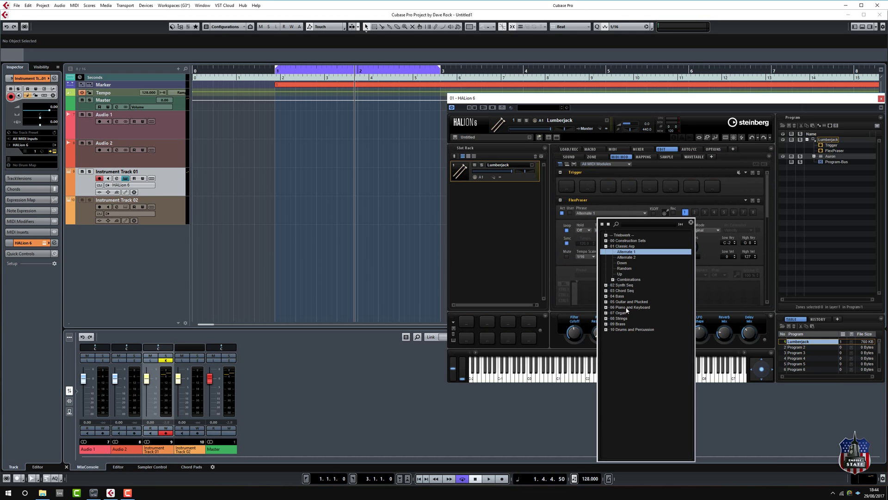
left_click(605, 307)
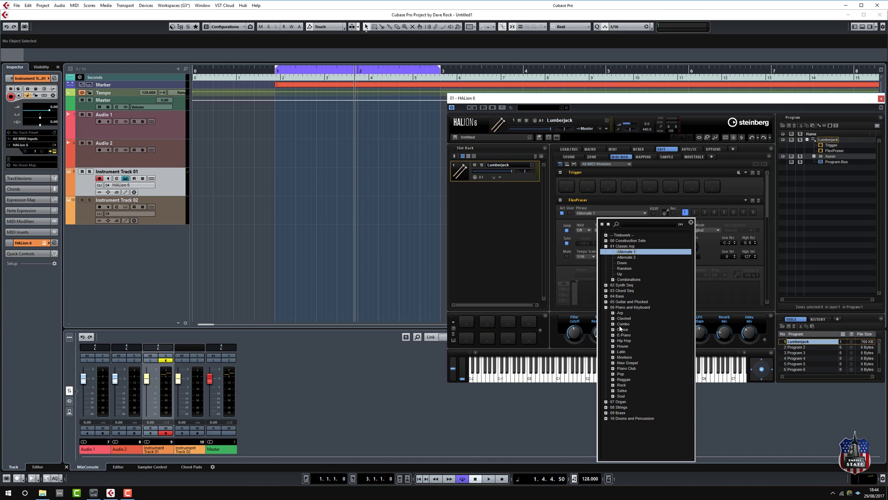
left_click(613, 329)
left_click(630, 358)
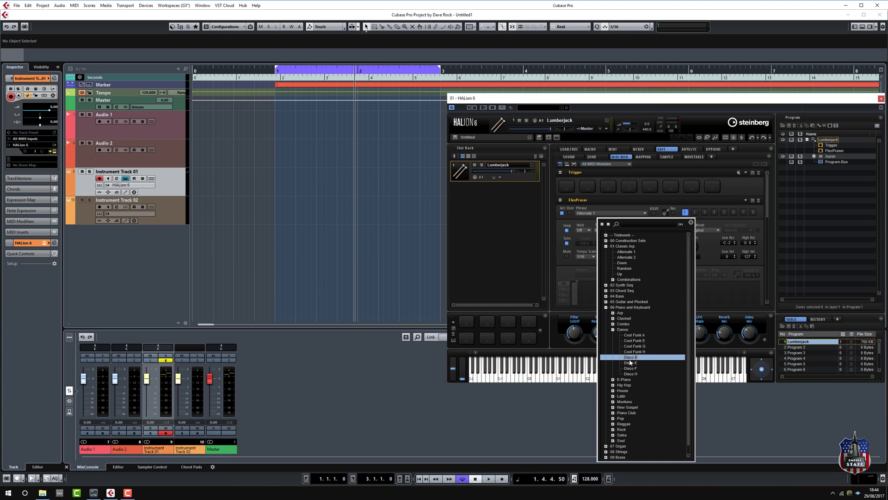
left_click(630, 358)
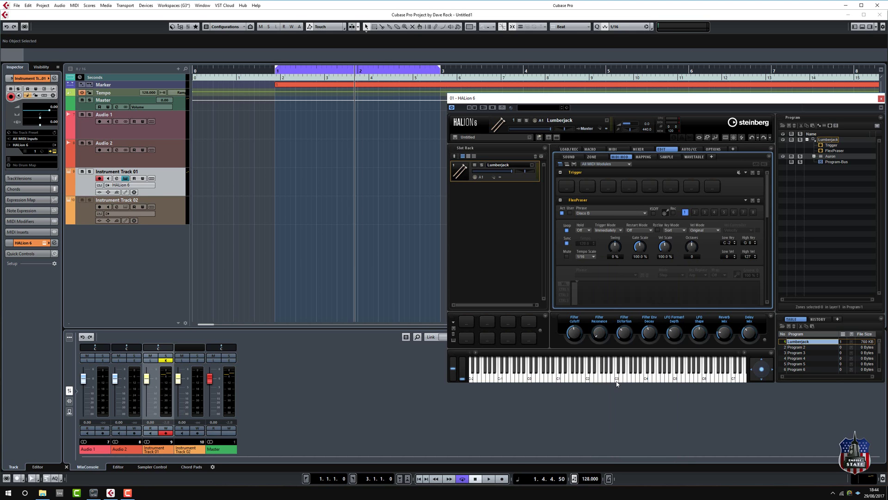
left_click(617, 383)
left_click(682, 378)
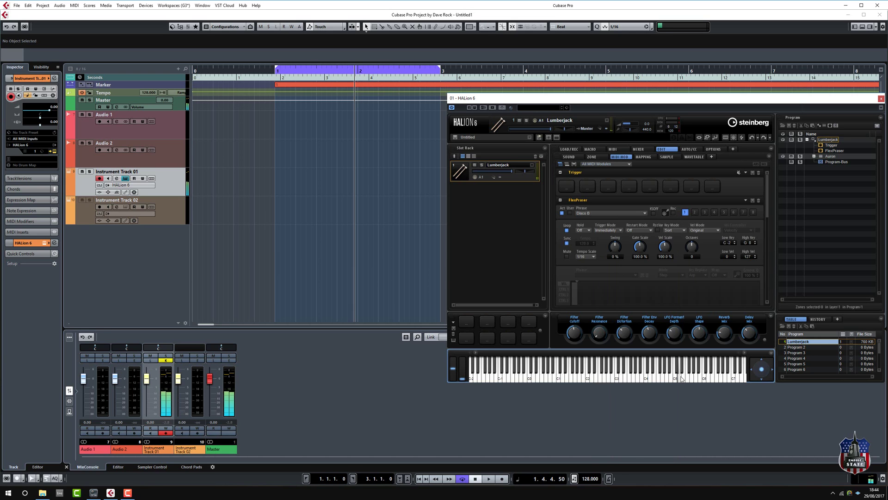
left_click(703, 380)
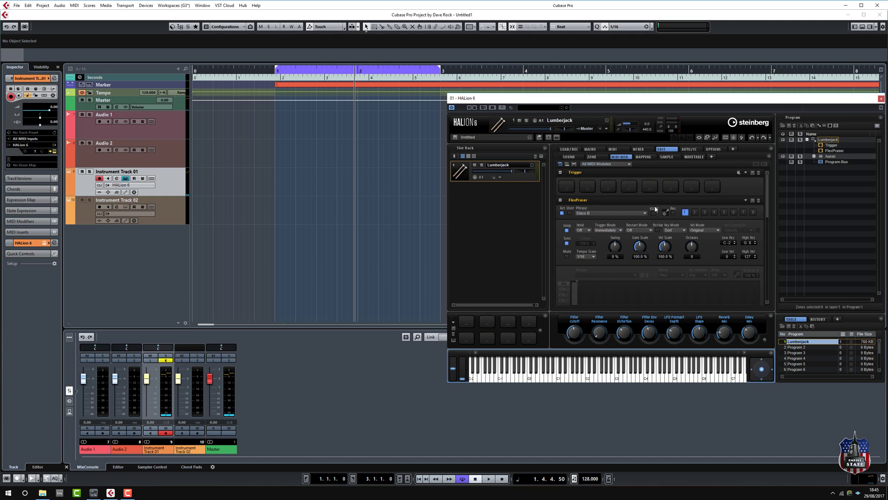
Open the Dark Planet library and audition the Final Prayer and Gloomy Pad programs
left_click(572, 152)
left_click(581, 164)
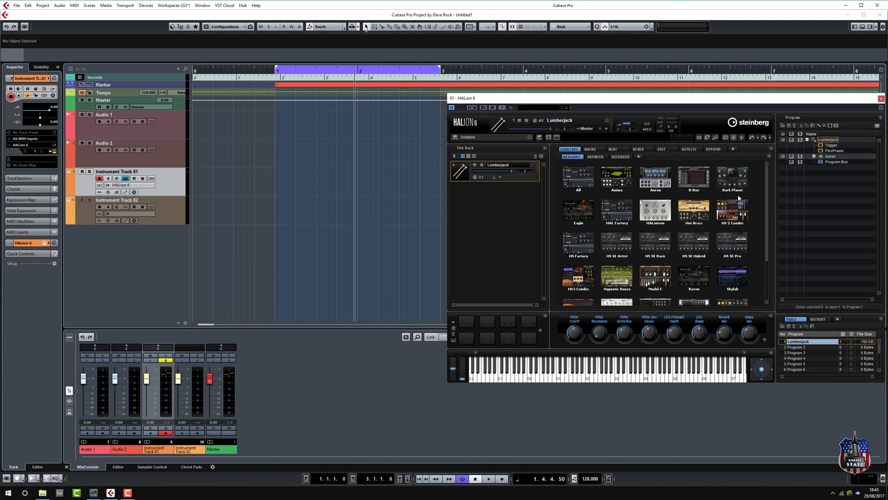
left_click(733, 177)
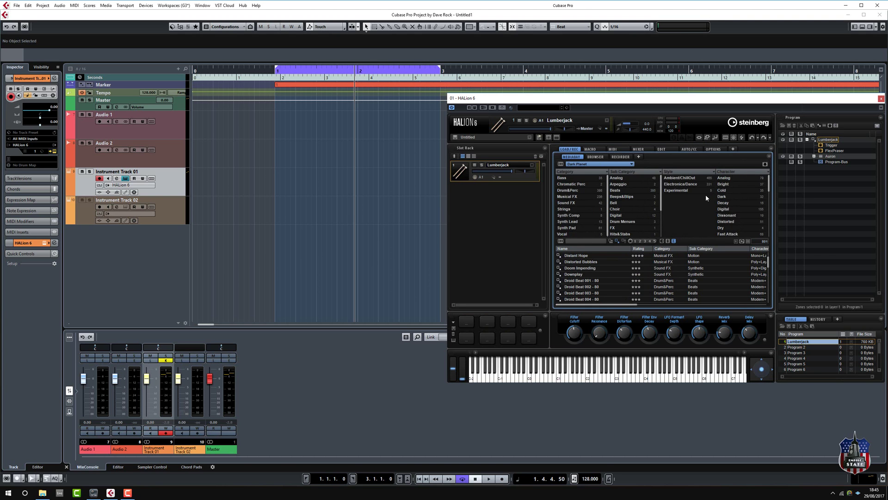
scroll(581, 286, "down", 3)
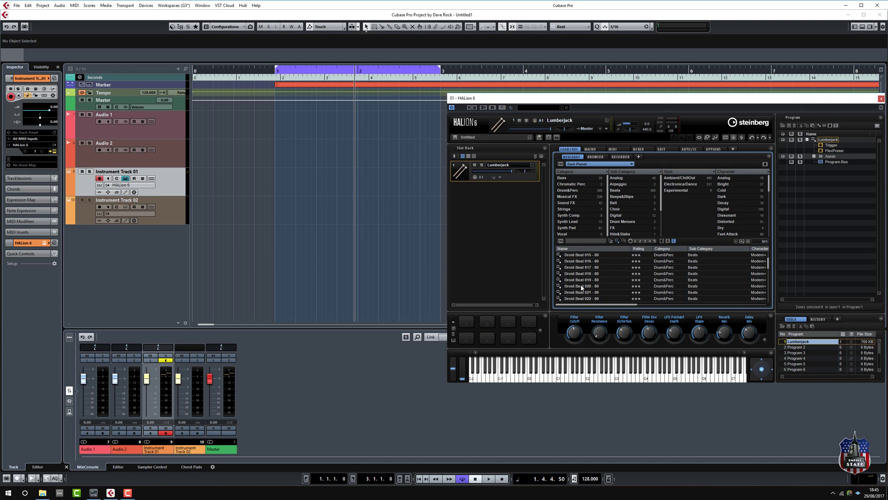
scroll(584, 287, "down", 10)
scroll(589, 226, "down", 1)
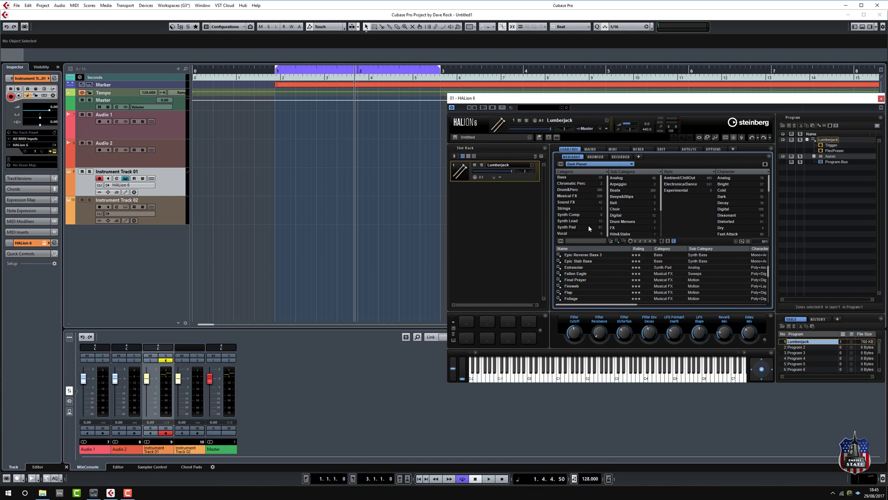
double_click(582, 280)
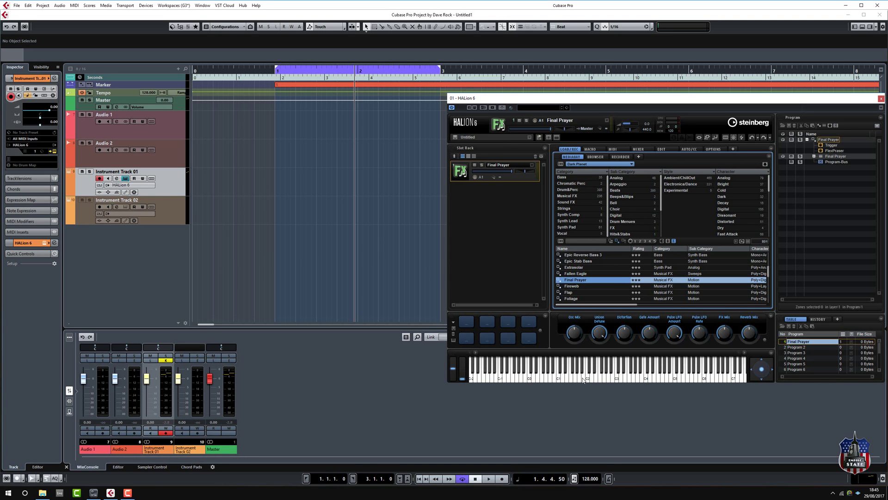
left_click(600, 381)
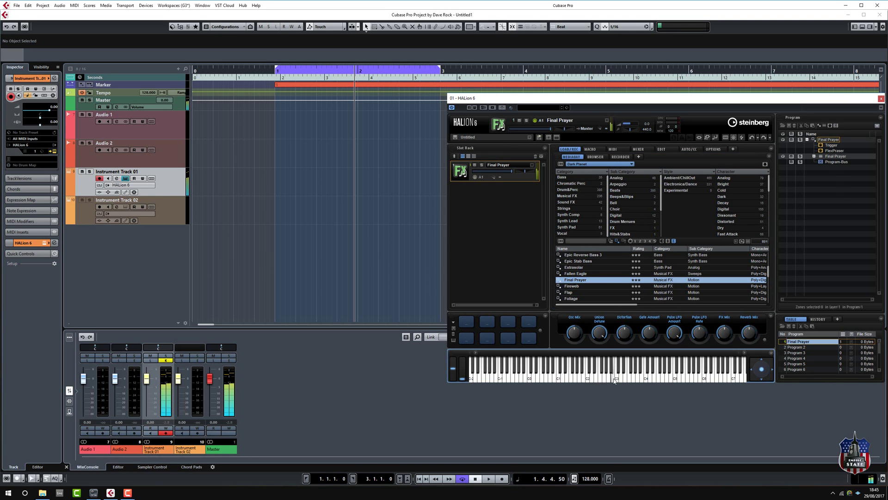
key("Down")
key("Down")
key("Down")
key("Down")
key("Down")
key("Down")
key("Down")
key("Down")
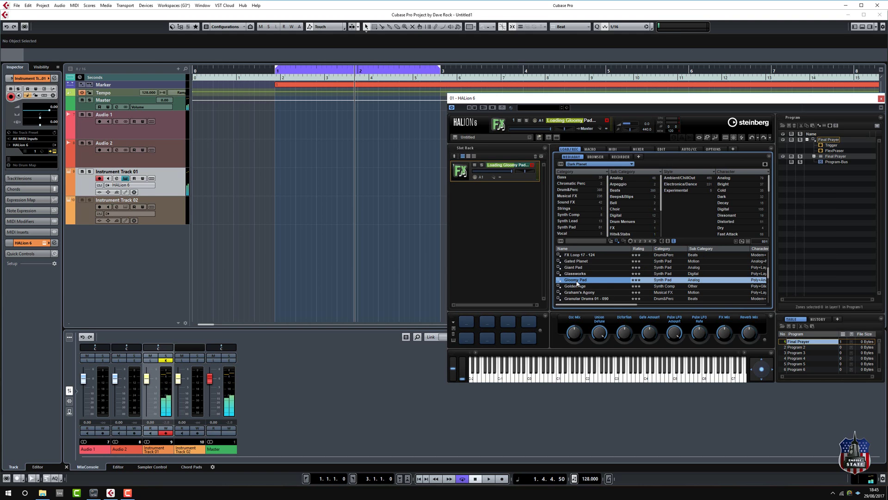
left_click(605, 380)
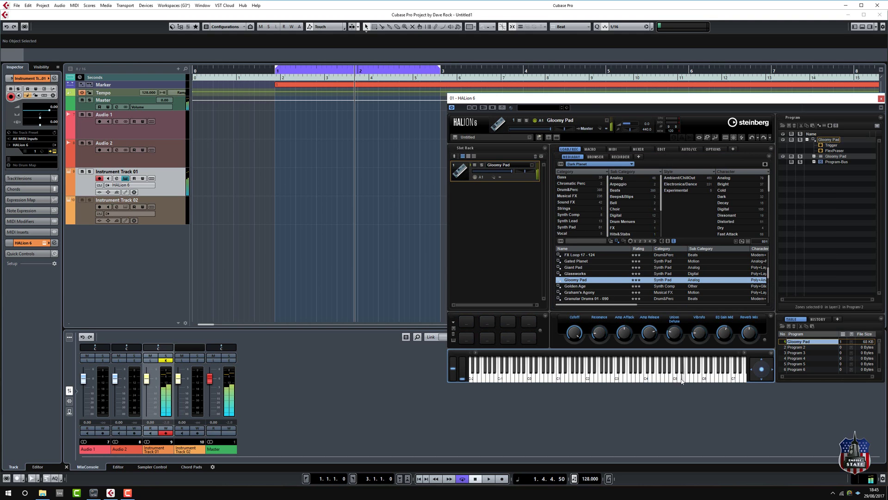
Audition Heart Machine and Mello Clone, then load Music Bed 09 - 90
scroll(596, 296, "down", 3)
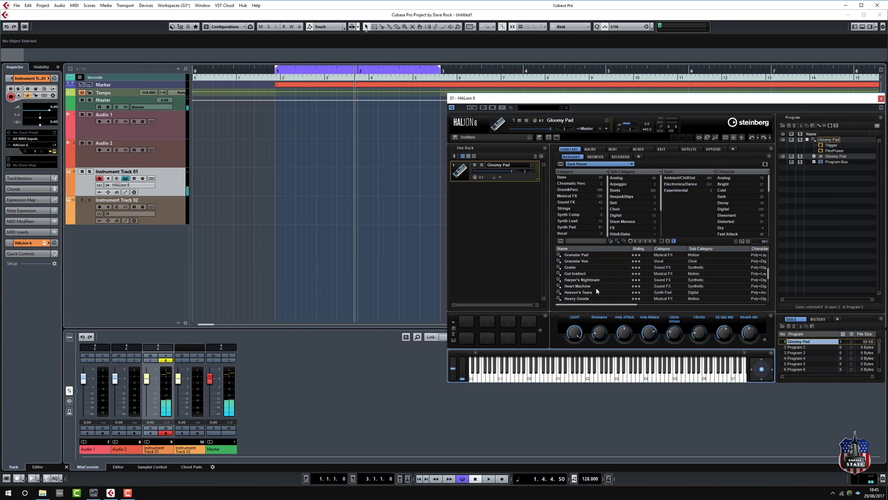
left_click(581, 287)
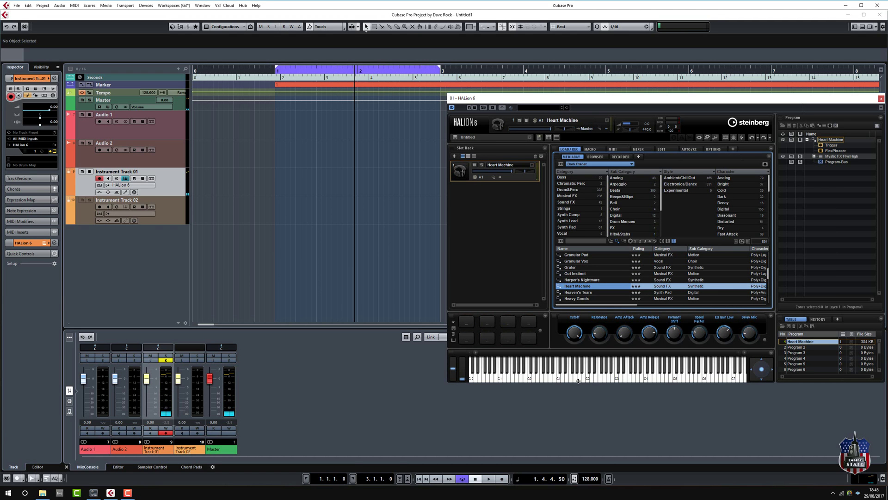
left_click(568, 379)
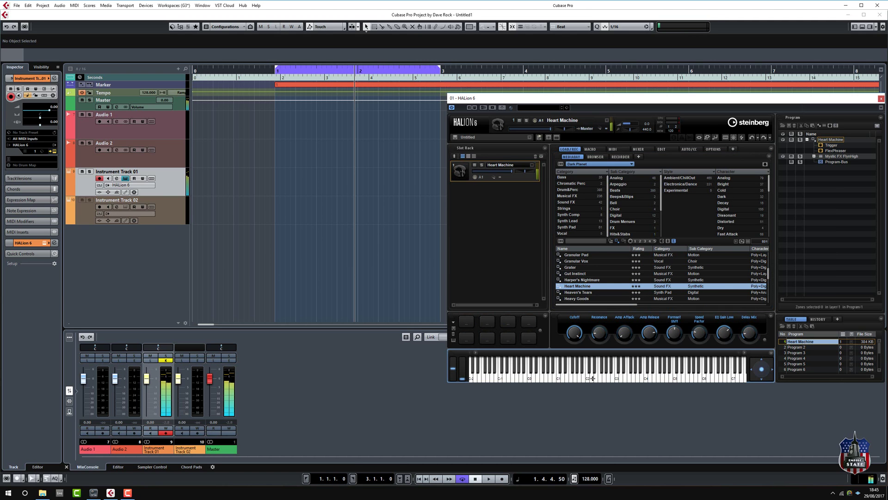
scroll(599, 277, "down", 4)
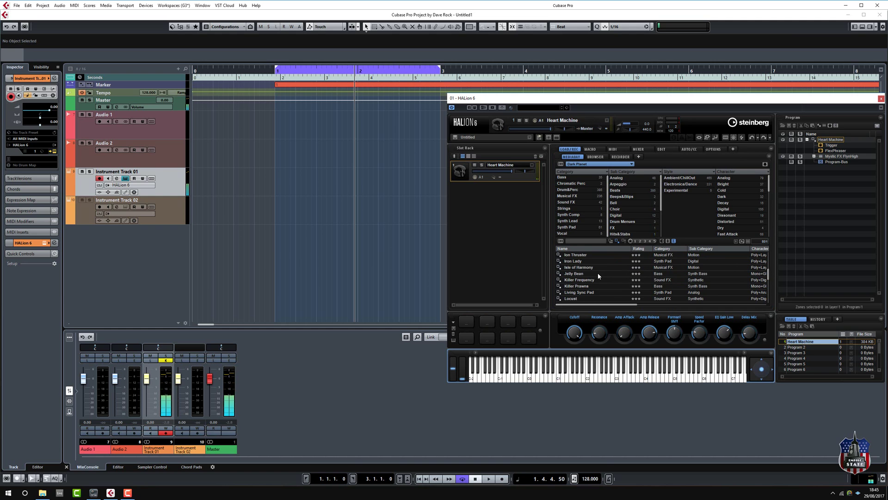
scroll(597, 273, "down", 3)
double_click(578, 280)
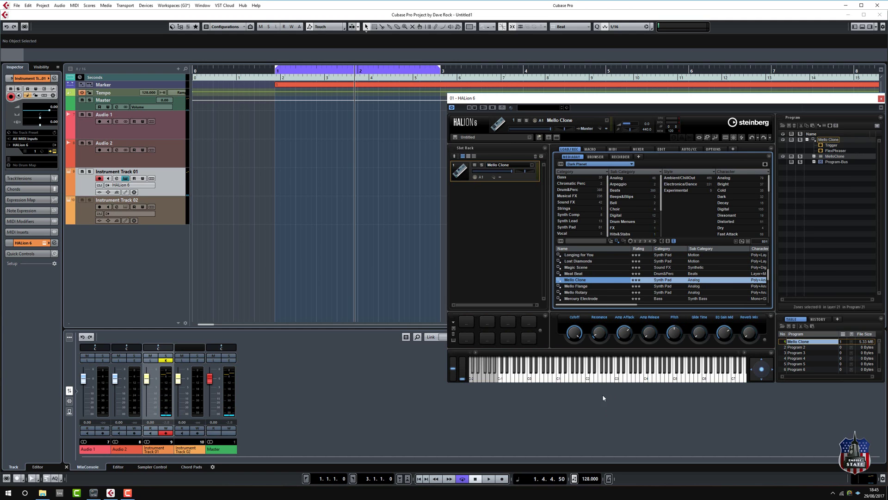
left_click(624, 377)
left_click(669, 377)
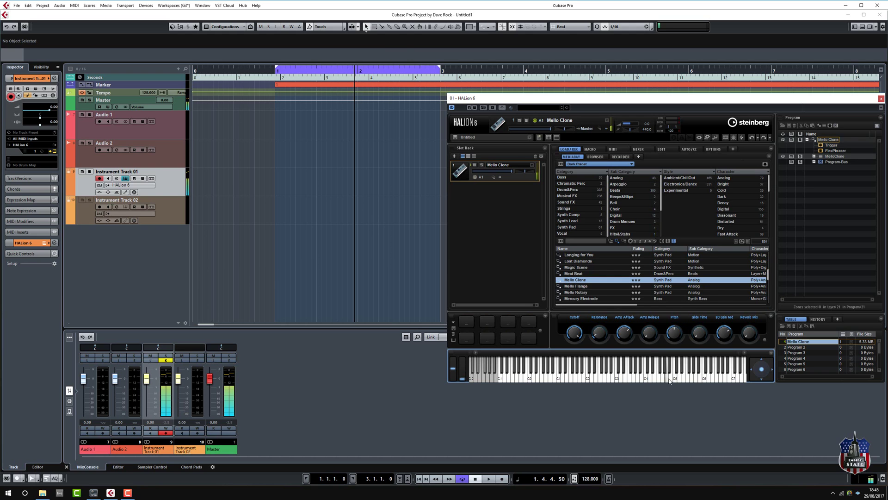
scroll(578, 273, "down", 3)
scroll(578, 273, "down", 3)
double_click(579, 291)
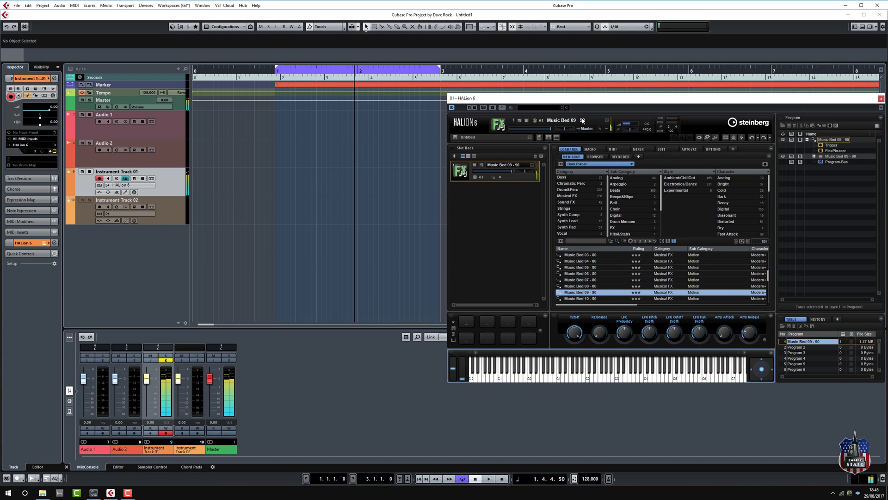
View Dark Planet's macro panel, then return to the instrument library tile grid
left_click(592, 149)
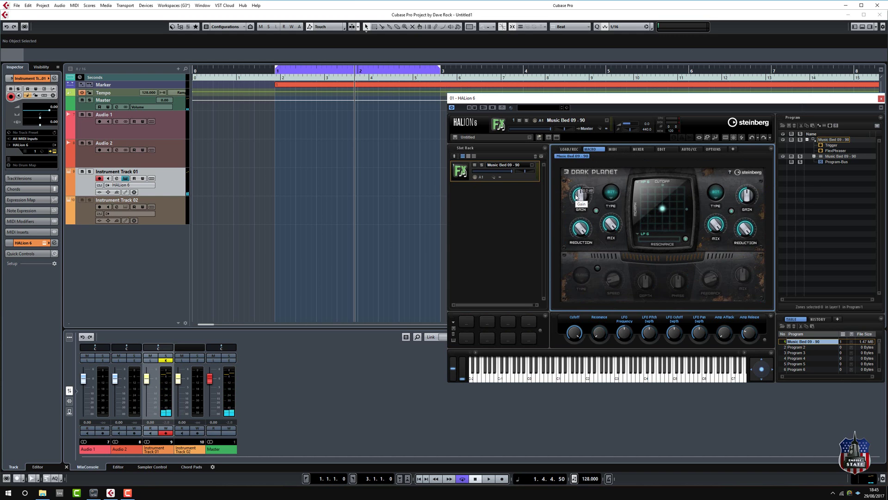
left_click(572, 151)
left_click(590, 163)
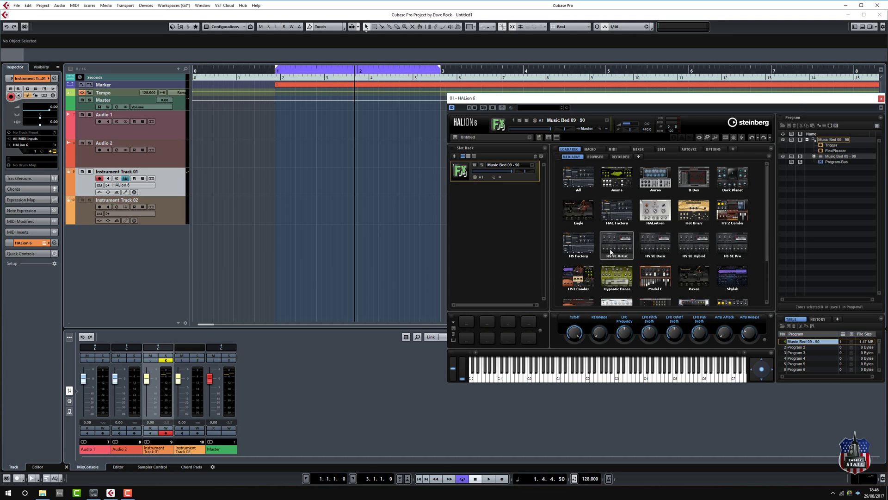
Load the Model C organ program Upper Diapason and play a couple of notes
scroll(611, 252, "down", 2)
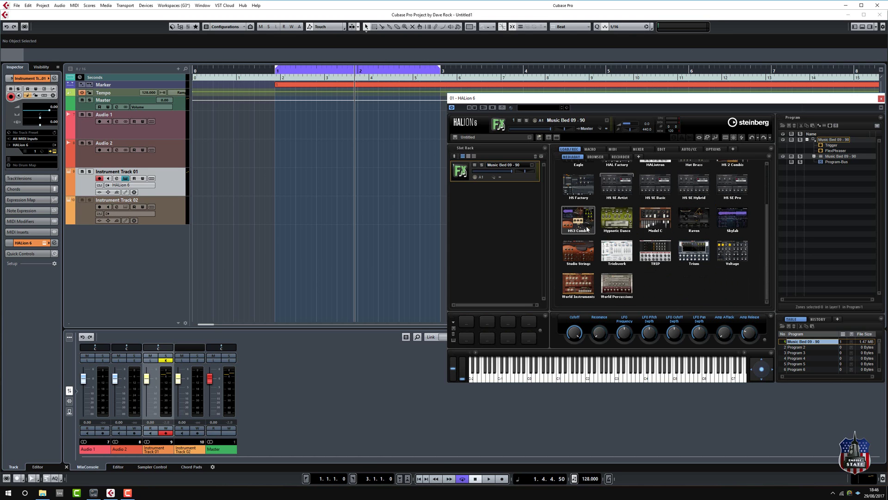
left_click(657, 226)
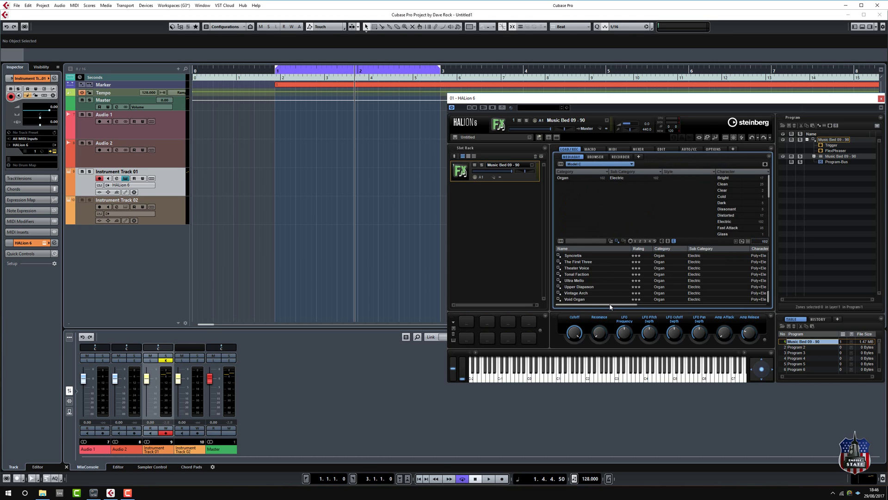
scroll(585, 279, "down", 2)
double_click(579, 275)
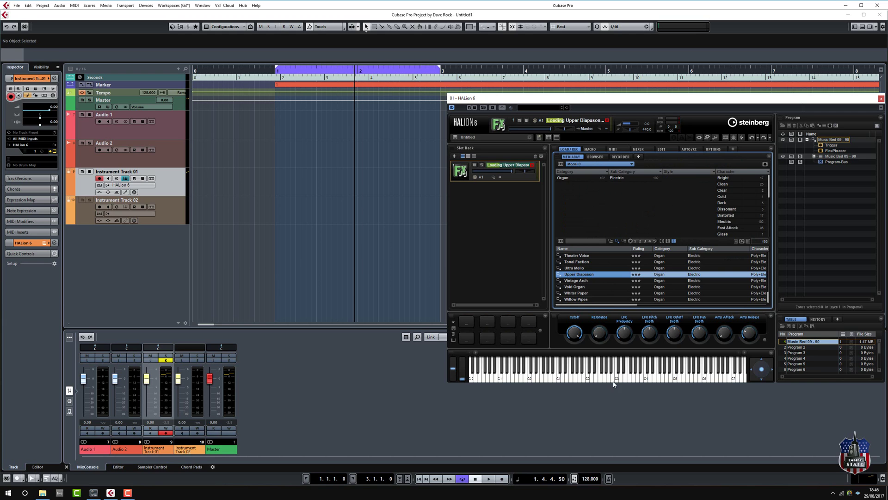
left_click(646, 378)
left_click(691, 375)
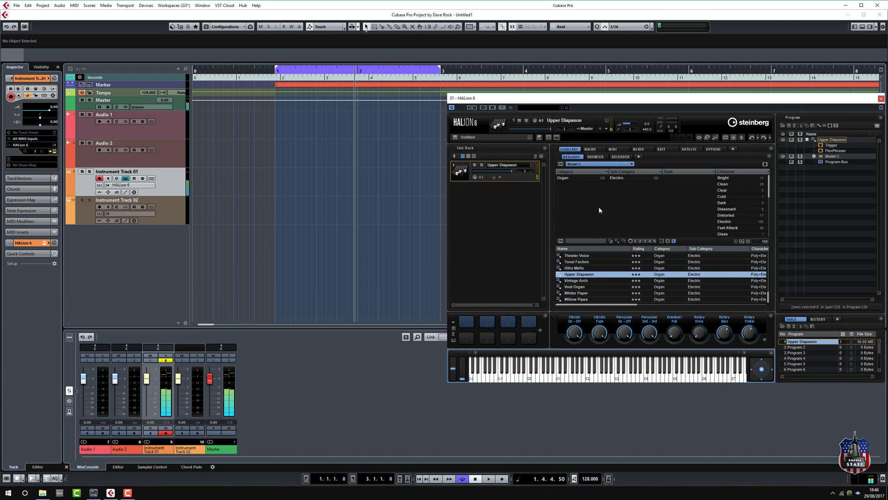
Open the Skylab library, load Guitaroid and audition it near C4
left_click(579, 164)
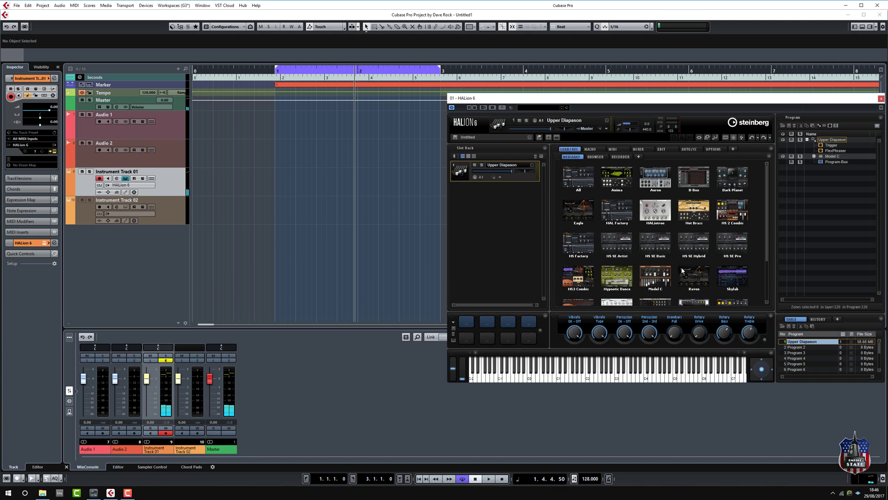
left_click(731, 278)
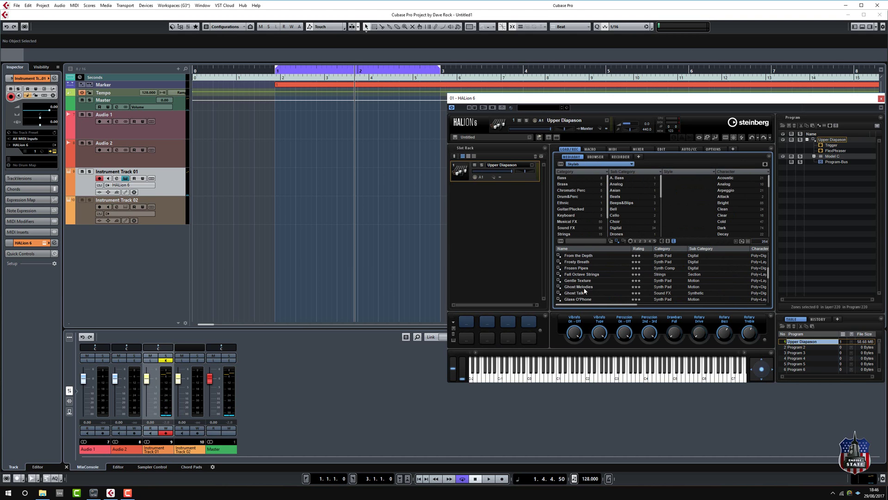
scroll(585, 290, "down", 3)
double_click(583, 286)
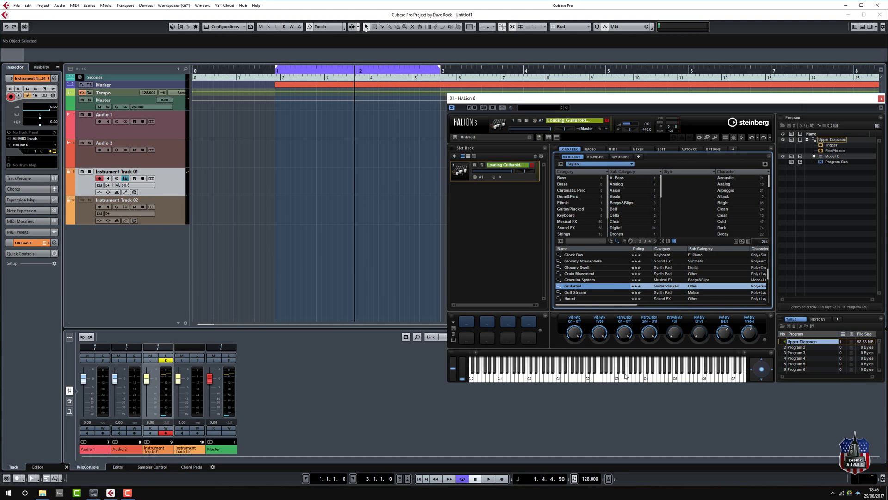
left_click(617, 379)
left_click(654, 378)
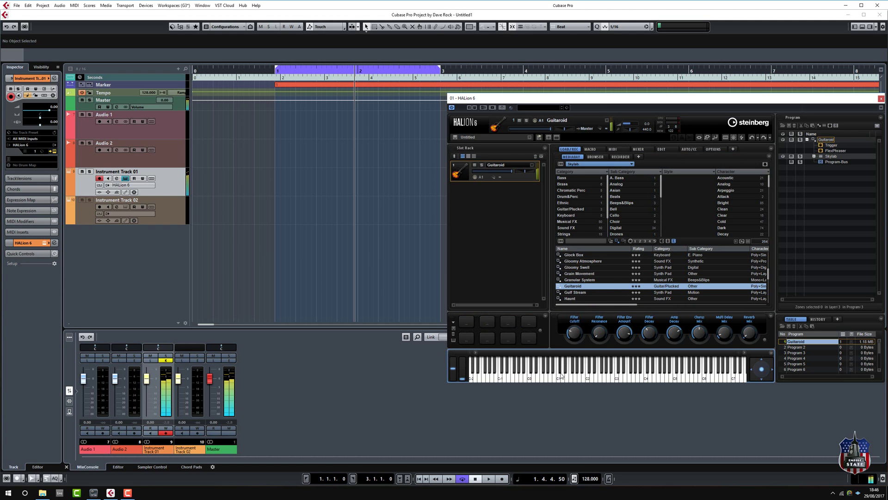
Load the Horizon pad preset, audition it, and view its Skylab macro page
scroll(568, 274, "down", 2)
scroll(568, 274, "down", 2)
double_click(573, 286)
left_click(588, 380)
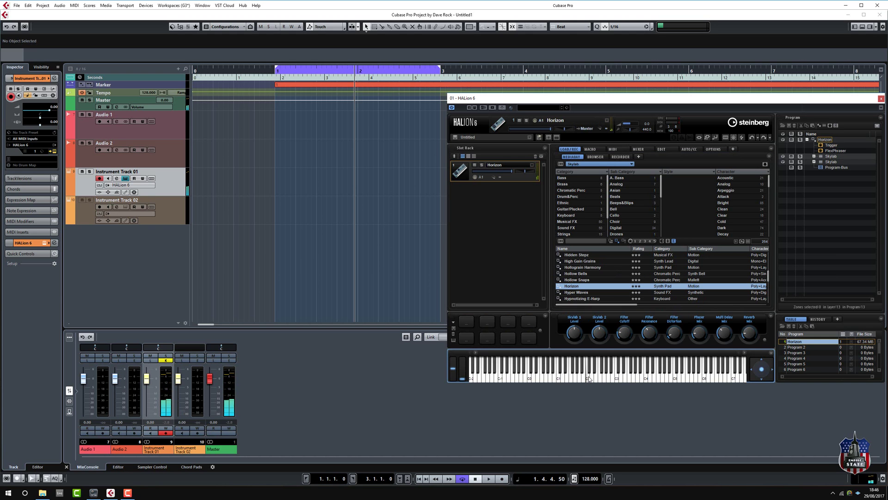
left_click(594, 149)
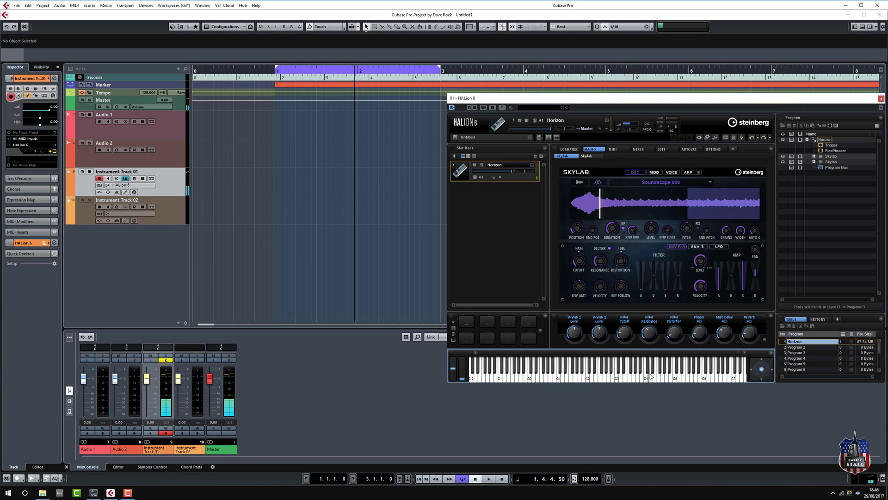
left_click(543, 382)
left_click(574, 149)
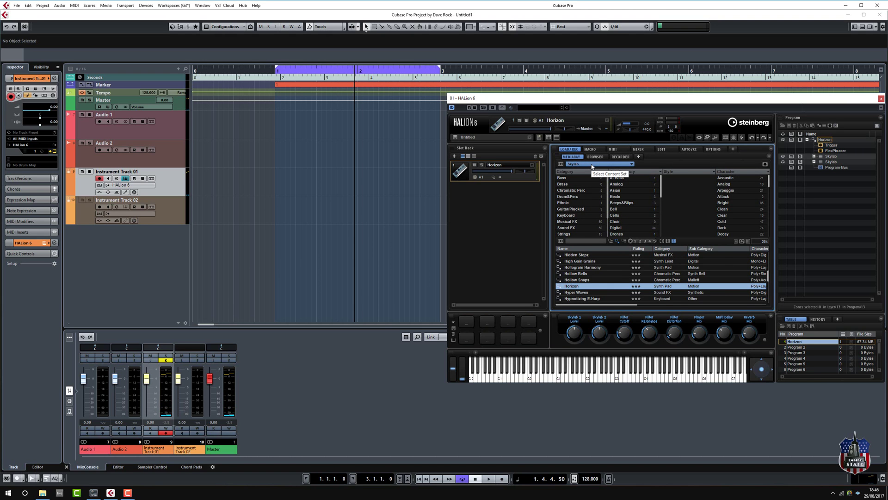
Switch to the TRIP content set and load the Scream Slider preset
left_click(591, 164)
scroll(665, 263, "down", 2)
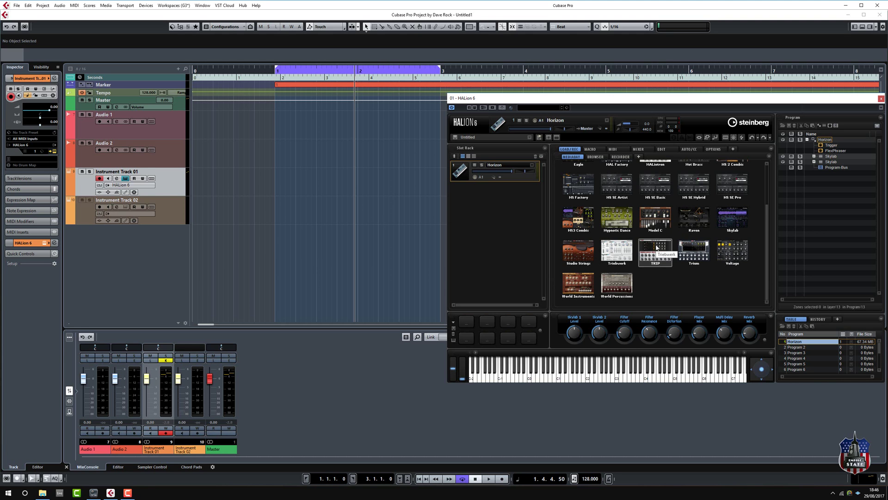
left_click(656, 248)
scroll(595, 276, "down", 5)
double_click(595, 279)
Audition Scream Slider on a few keys, check its Trip macro page, then return to the library
left_click(603, 381)
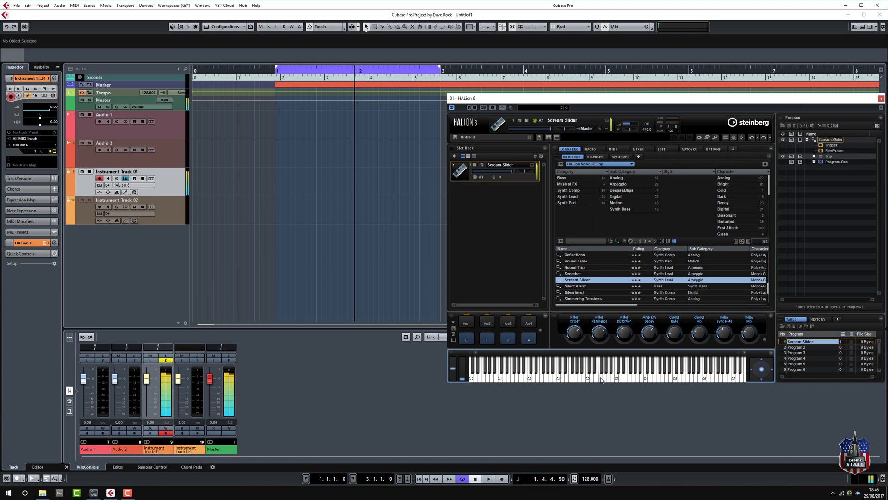
left_click(557, 380)
left_click(590, 149)
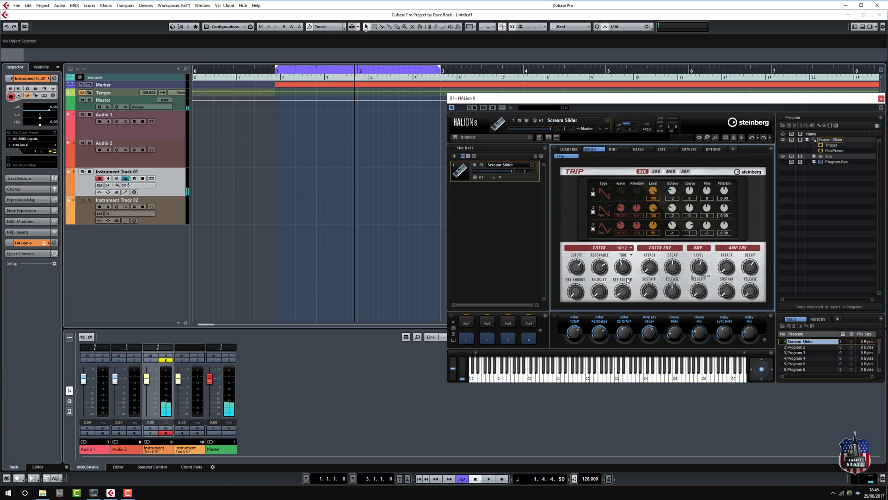
left_click(609, 381)
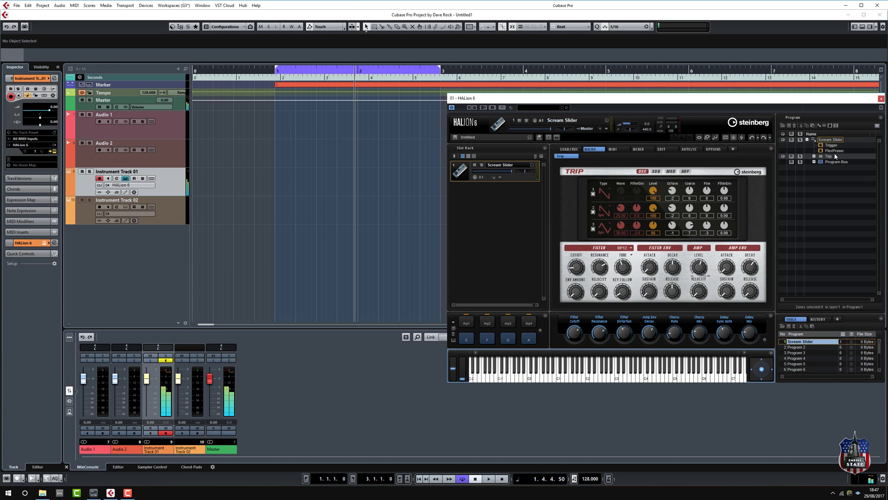
left_click(569, 150)
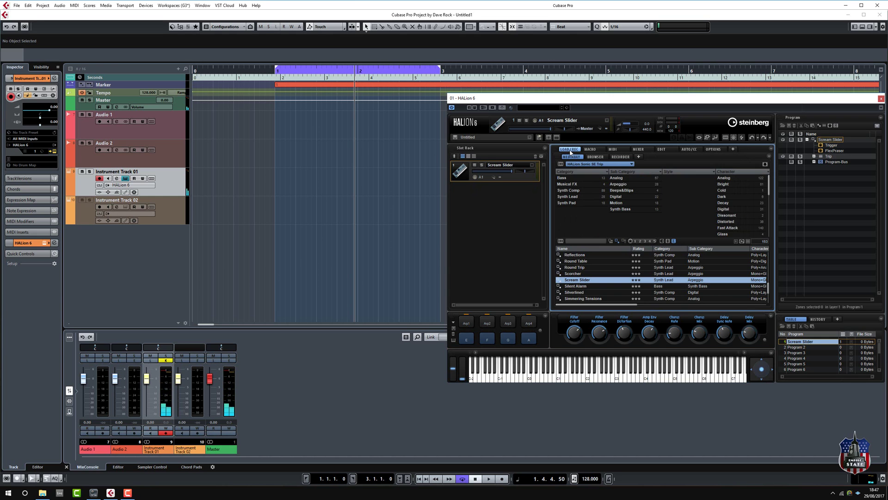
Browse the Trium library and audition the Power Theme MW and Sewer Rat presets
scroll(691, 250, "down", 3)
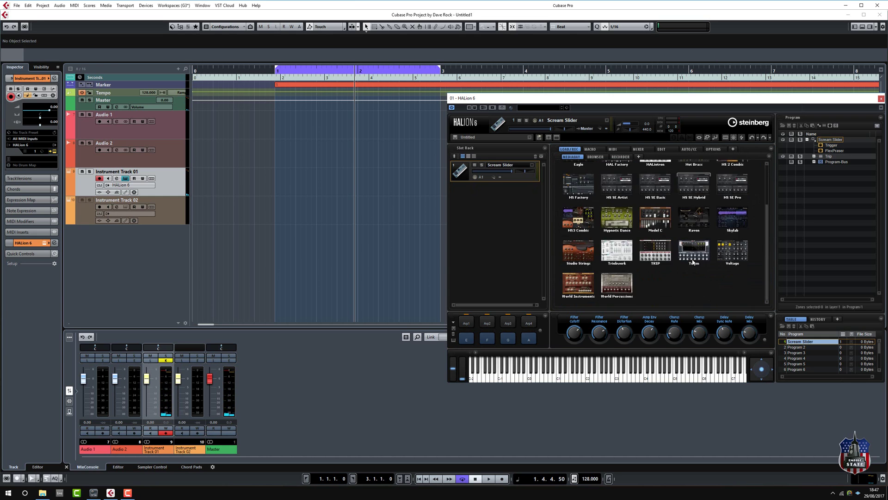
left_click(693, 252)
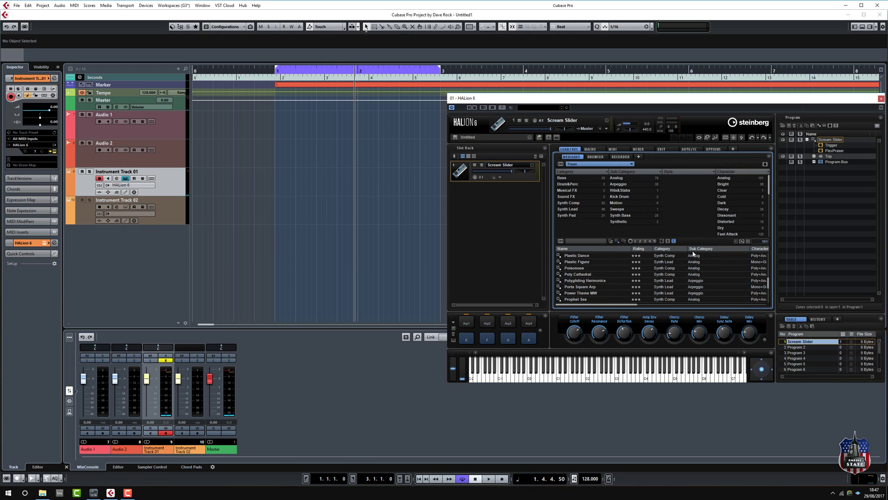
double_click(587, 292)
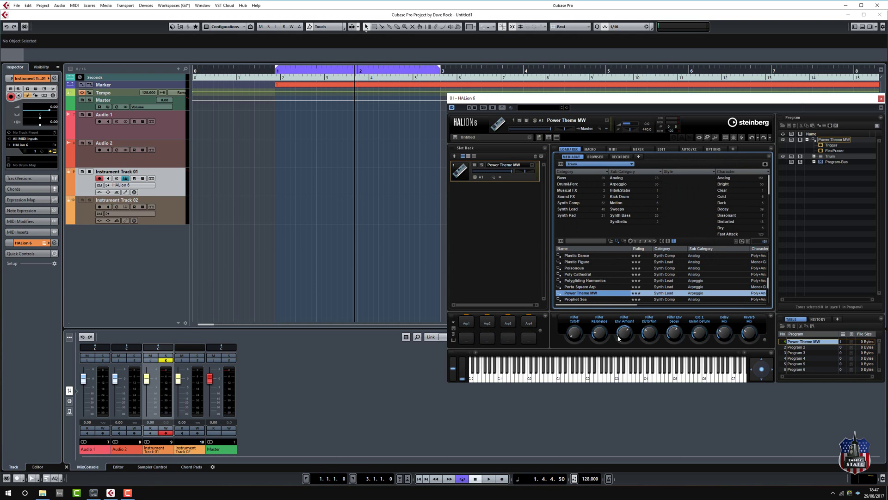
left_click(615, 377)
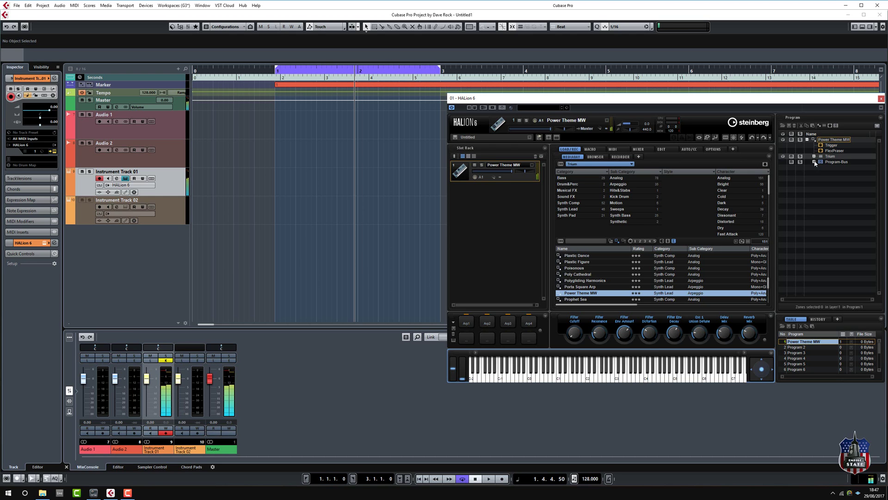
scroll(610, 291, "down", 5)
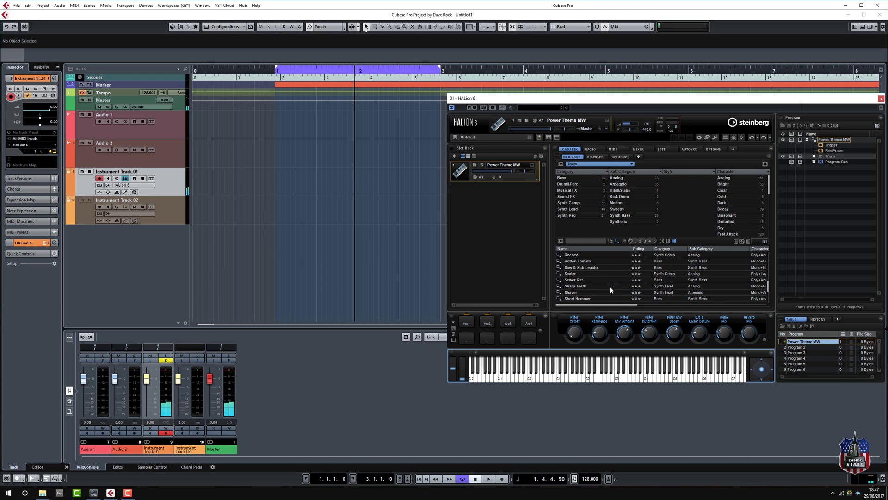
left_click(576, 280)
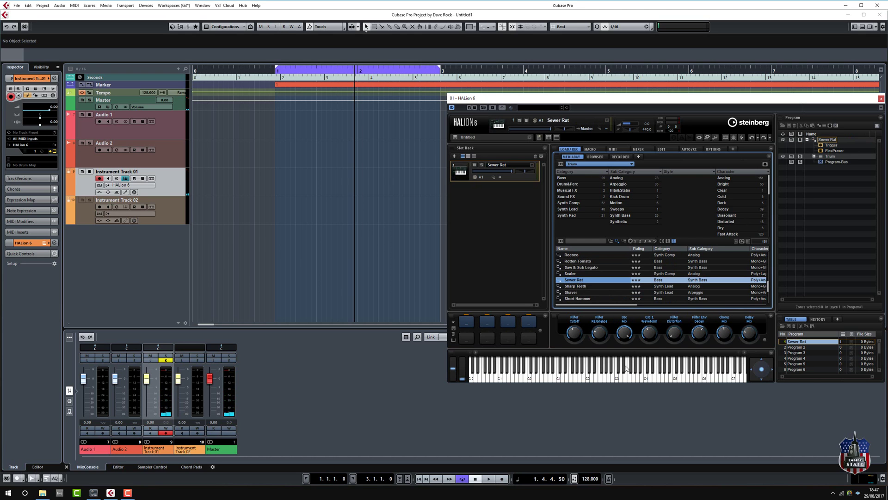
left_click(616, 379)
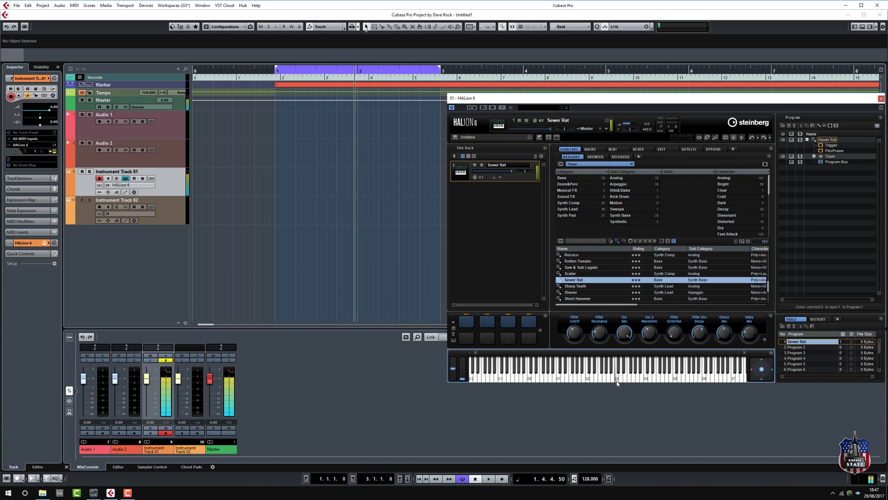
Load Spacious Chordz and audition it on the Trium macro page
scroll(604, 278, "down", 3)
left_click(585, 287)
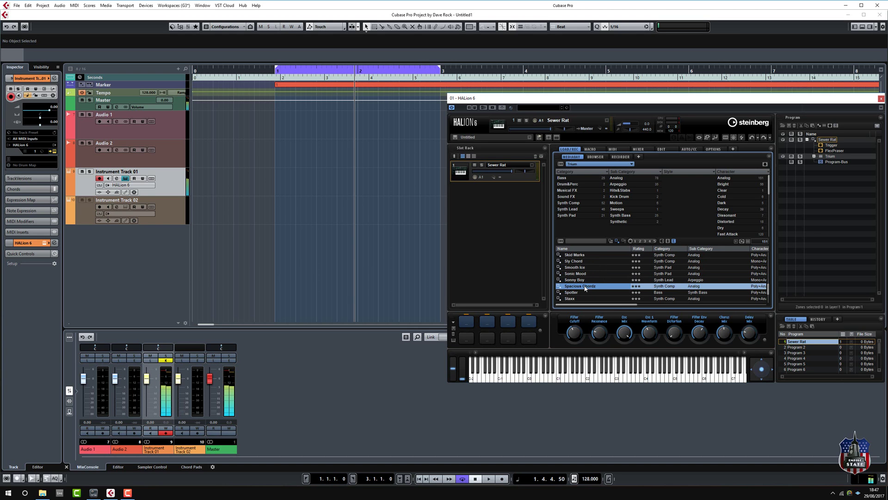
double_click(586, 287)
left_click(617, 381)
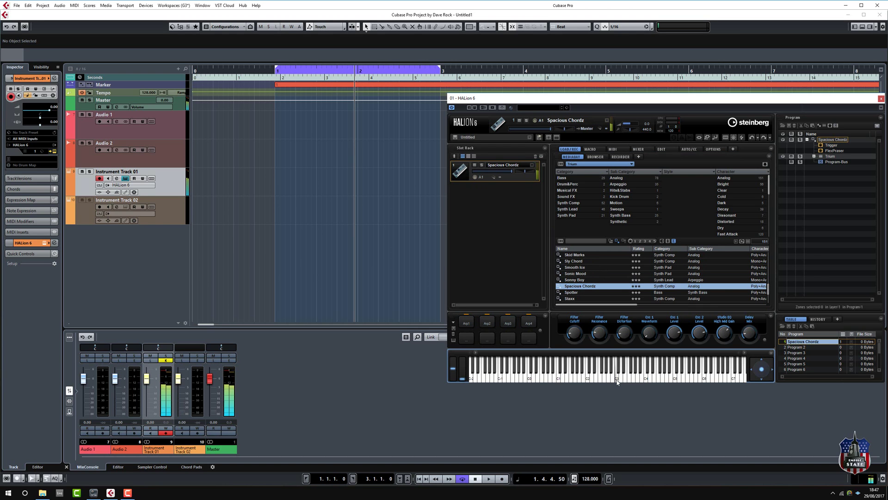
left_click(595, 164)
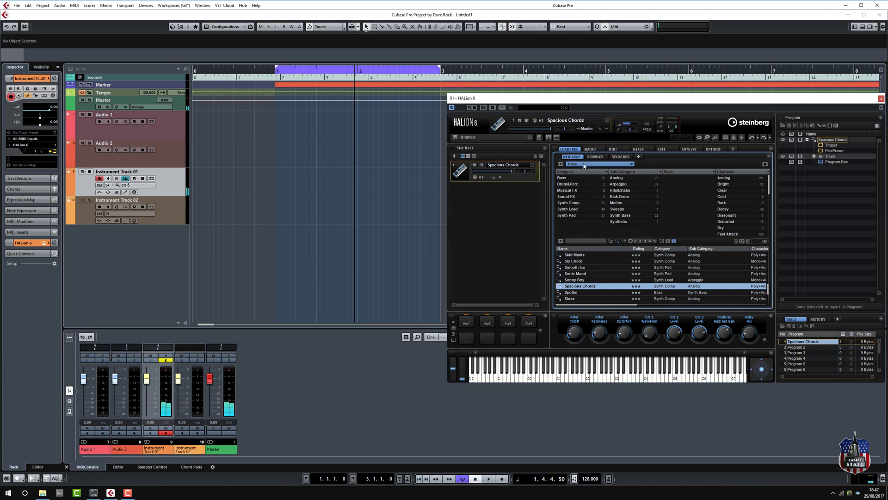
left_click(591, 149)
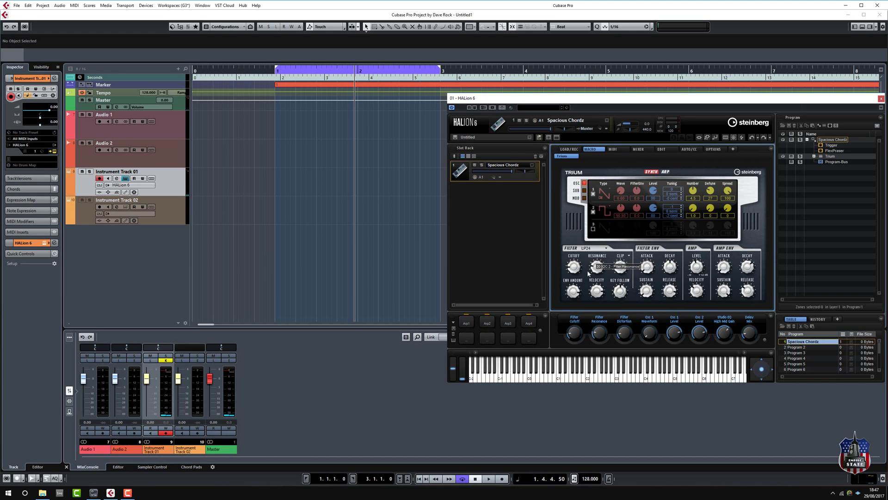
left_click(617, 379)
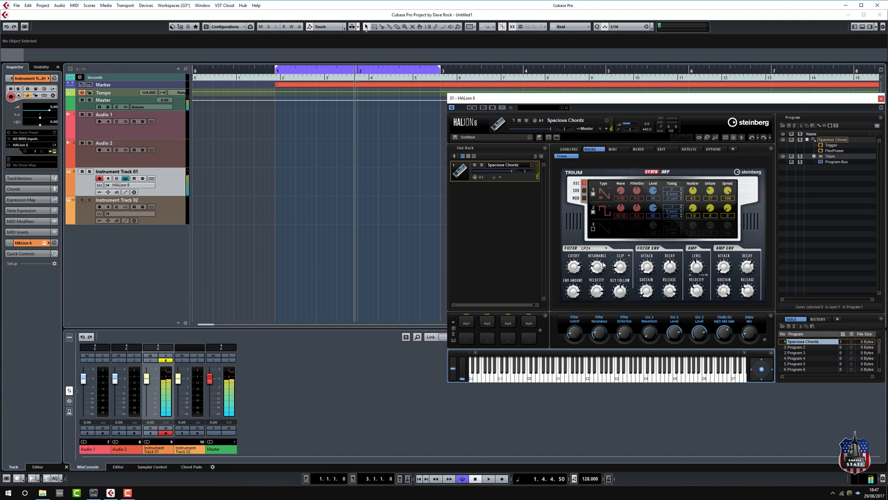
left_click(618, 378)
left_click(617, 379)
Browse the Voltage library and audition Rolling Deep and Reswind around C1-C3
left_click(569, 149)
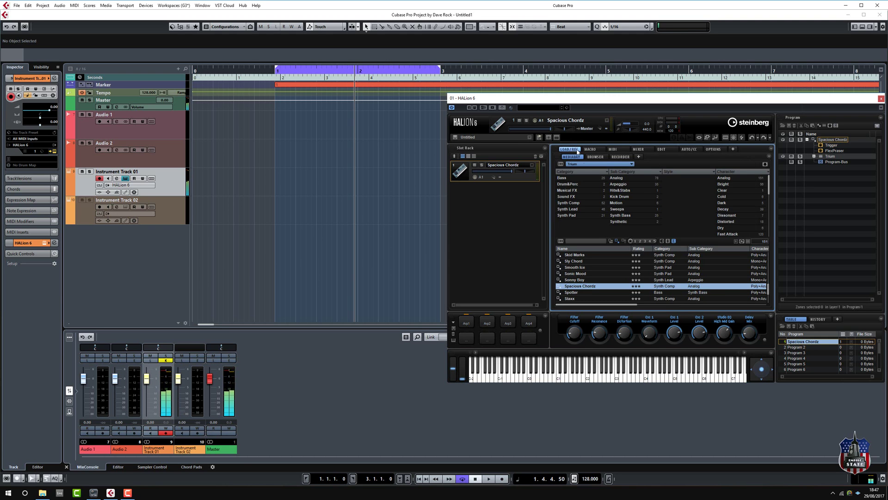
scroll(657, 241, "down", 2)
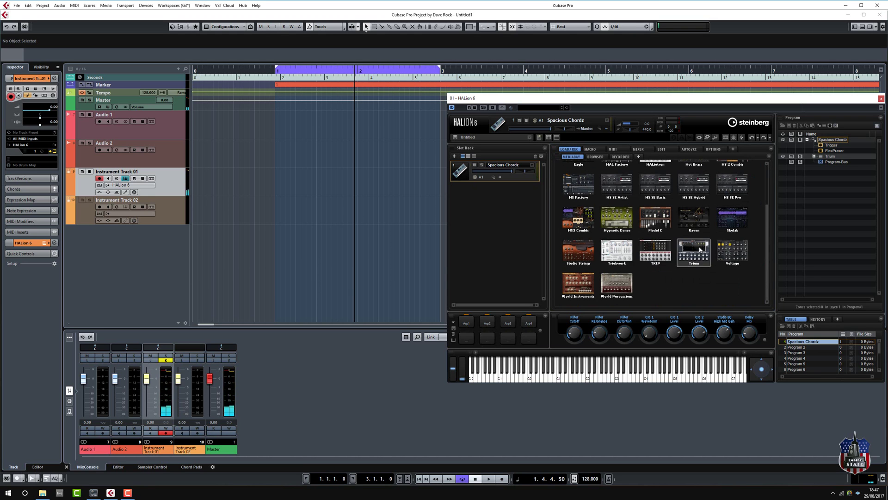
left_click(731, 254)
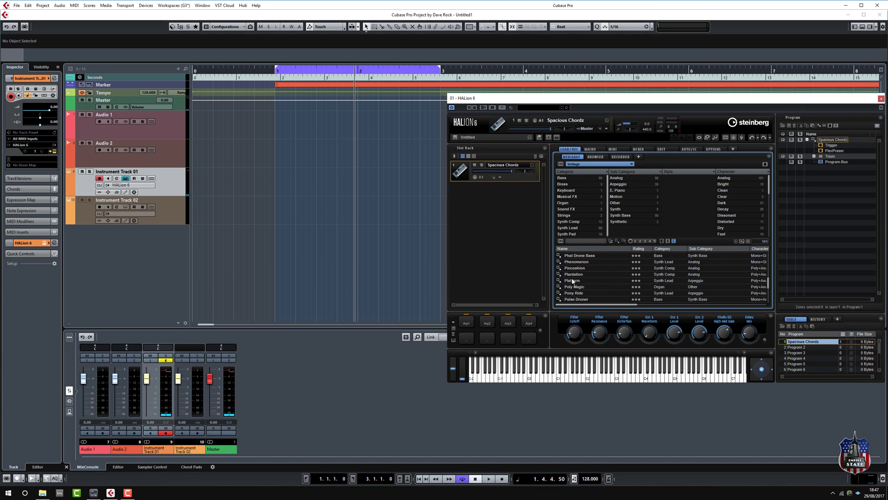
scroll(573, 280, "down", 3)
double_click(574, 286)
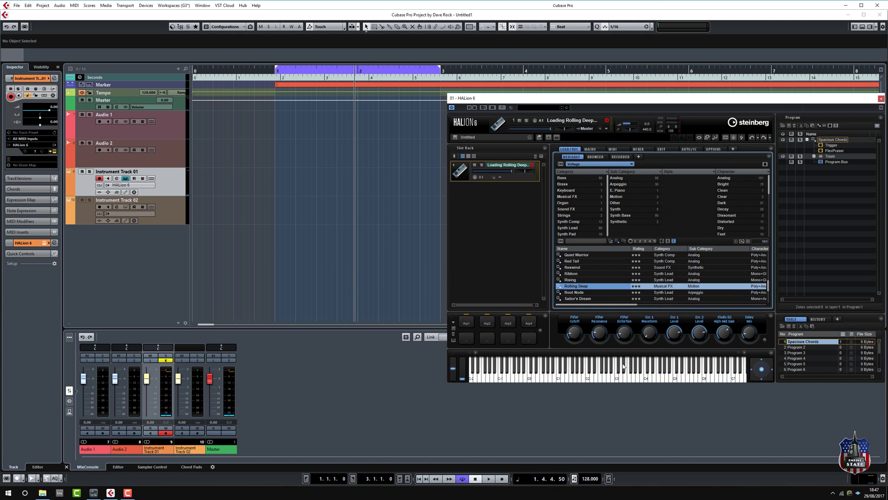
left_click(616, 379)
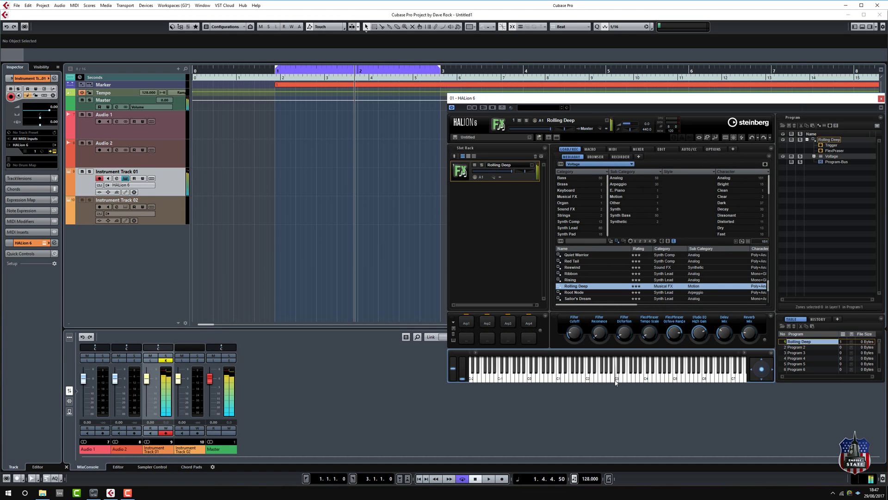
left_click(589, 381)
double_click(570, 268)
left_click(616, 379)
left_click(563, 377)
Load the Spotted Eagle bass, audition it on the Voltage macro page, then return to the library grid
scroll(578, 298, "down", 5)
scroll(578, 296, "down", 3)
double_click(576, 267)
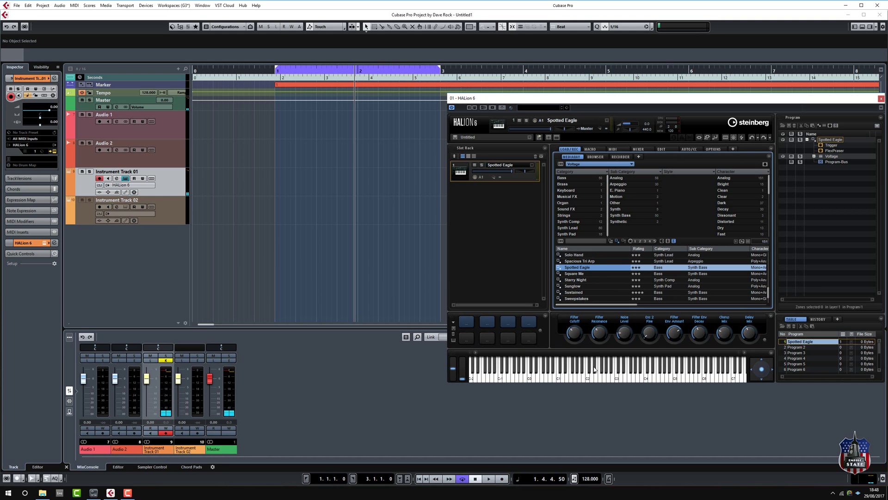
left_click(589, 379)
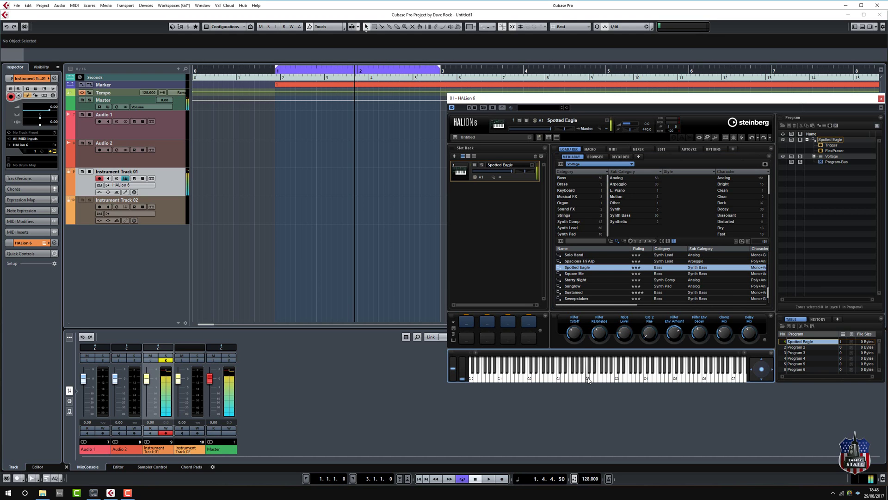
left_click(590, 149)
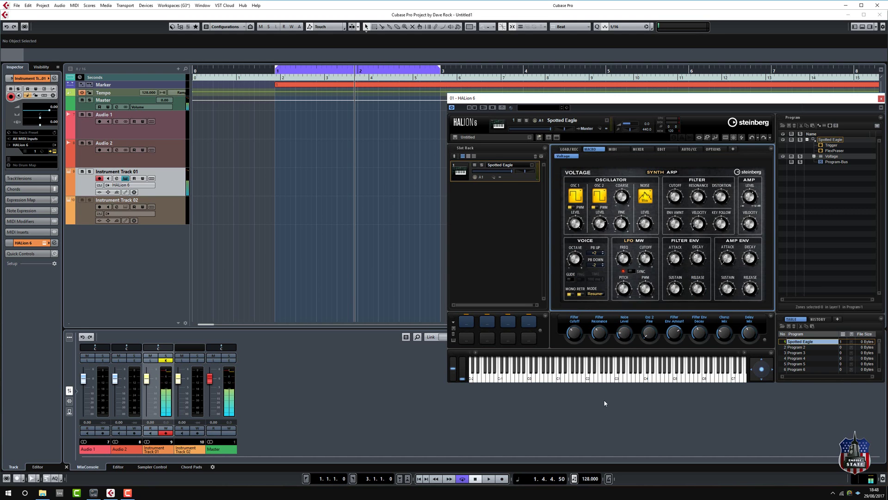
left_click(617, 379)
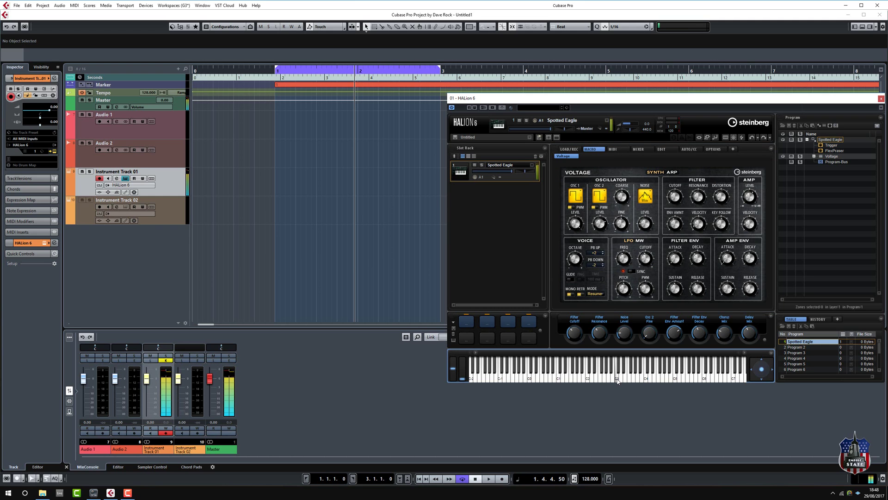
left_click(574, 150)
left_click(580, 162)
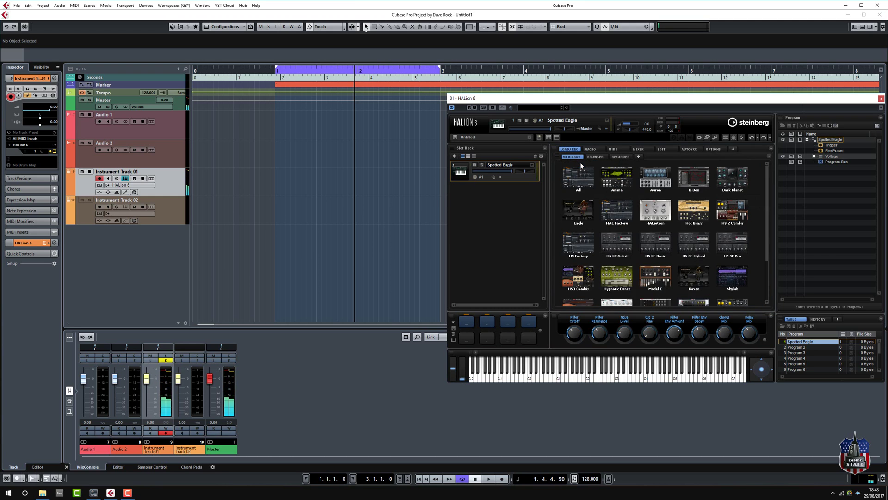
Open the B-Box library and load the Tribal Techno 01 - 127 drum preset
left_click(693, 186)
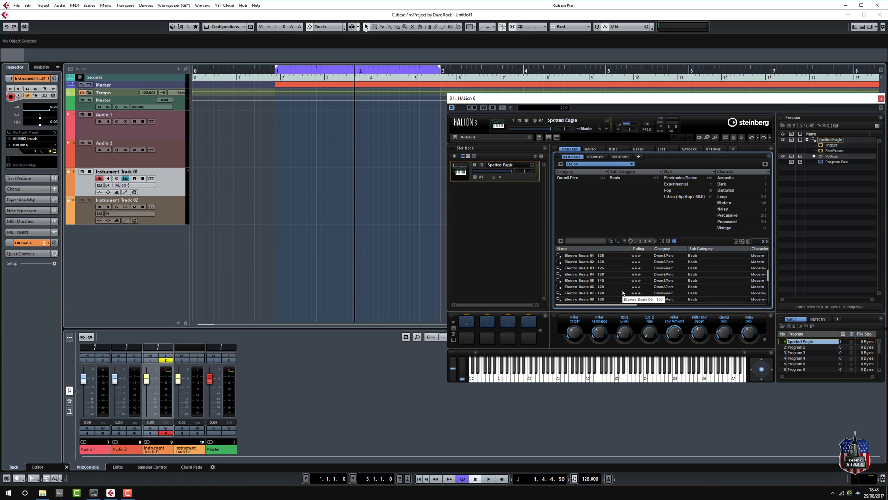
scroll(622, 292, "down", 1)
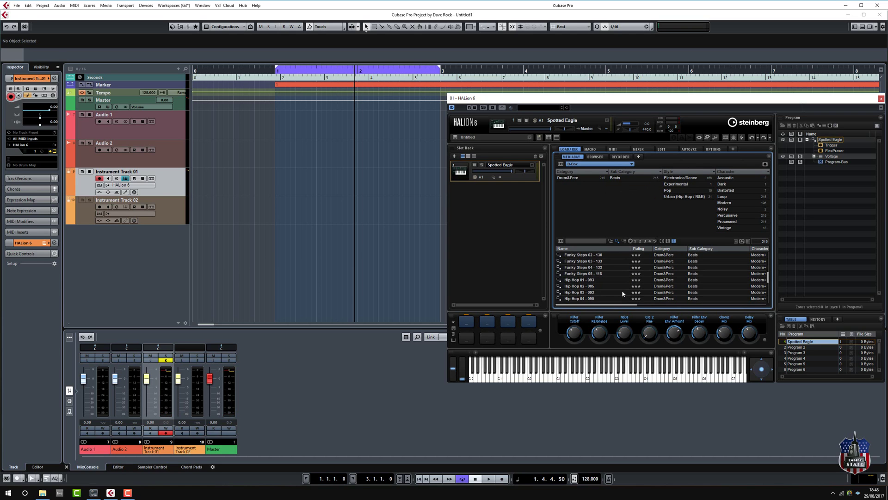
scroll(622, 293, "down", 10)
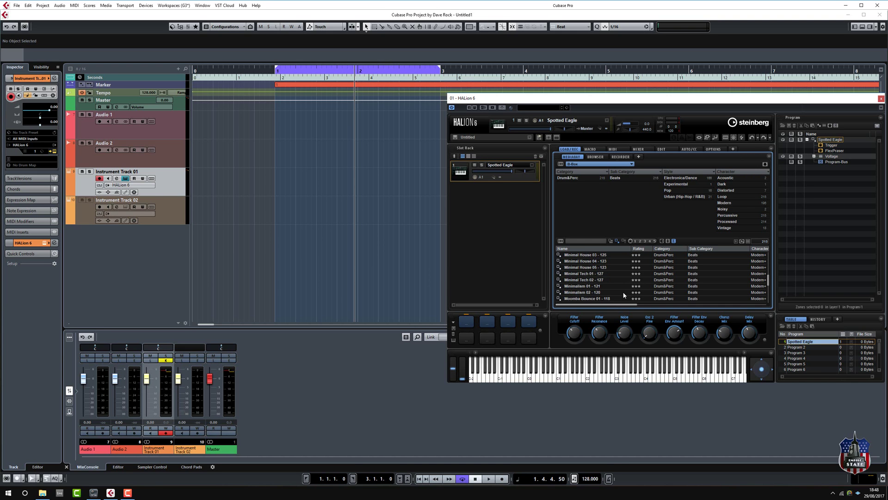
scroll(623, 295, "down", 15)
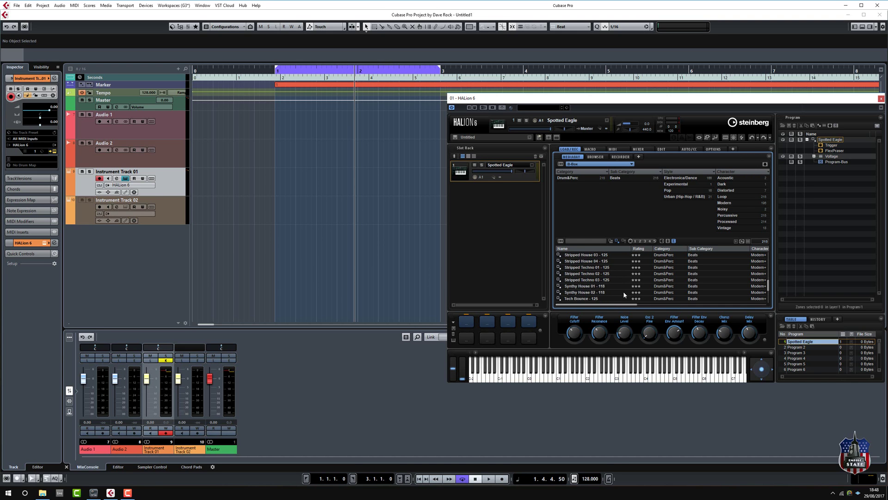
scroll(623, 294, "down", 3)
scroll(623, 290, "down", 5)
scroll(623, 290, "up", 1)
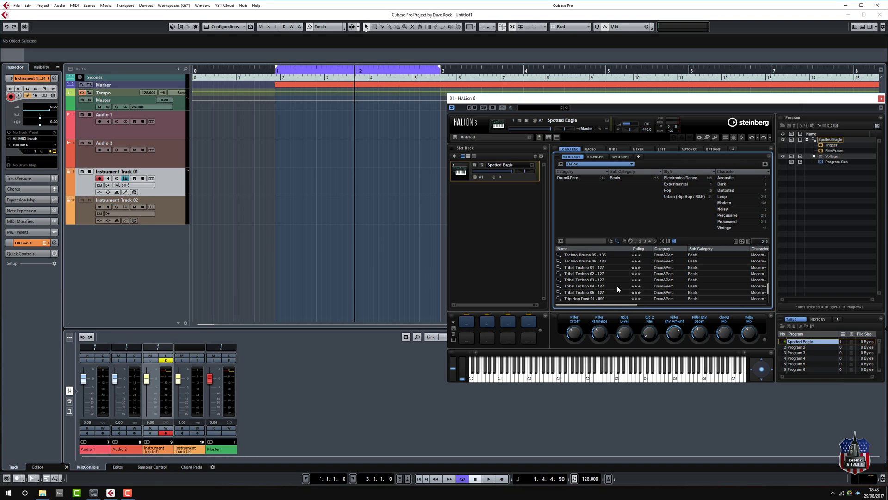
left_click(585, 268)
left_click(585, 267)
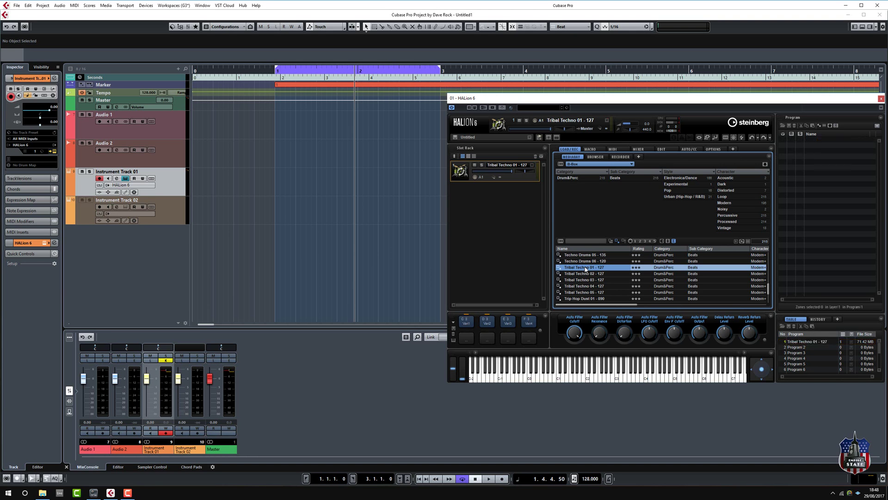
Open the B-Box pattern editor and play then stop the Tribal Techno pattern twice
left_click(590, 149)
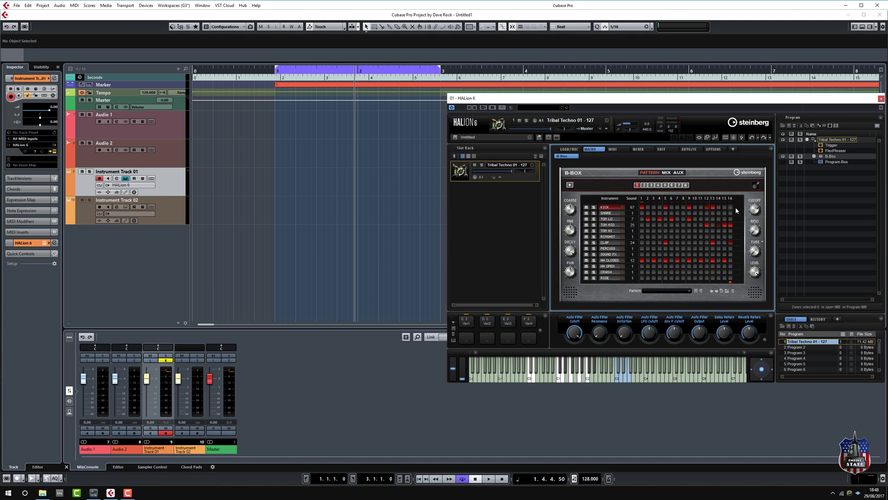
left_click(570, 185)
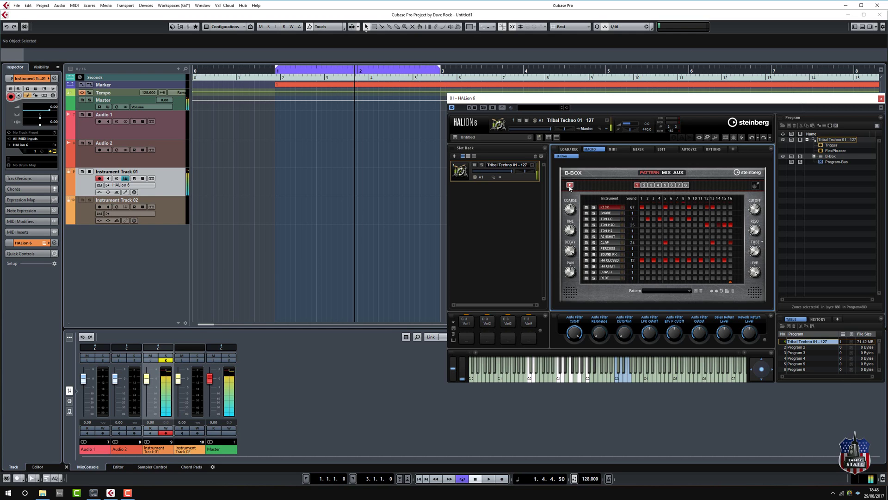
left_click(570, 186)
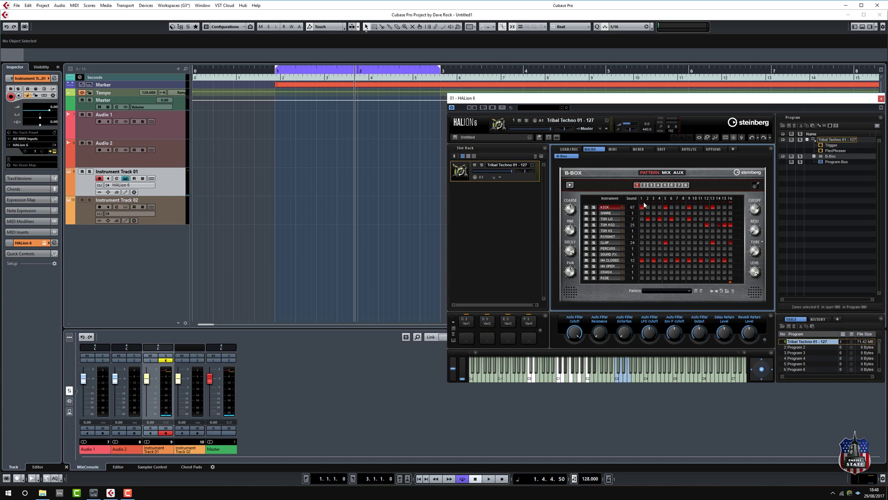
left_click(570, 186)
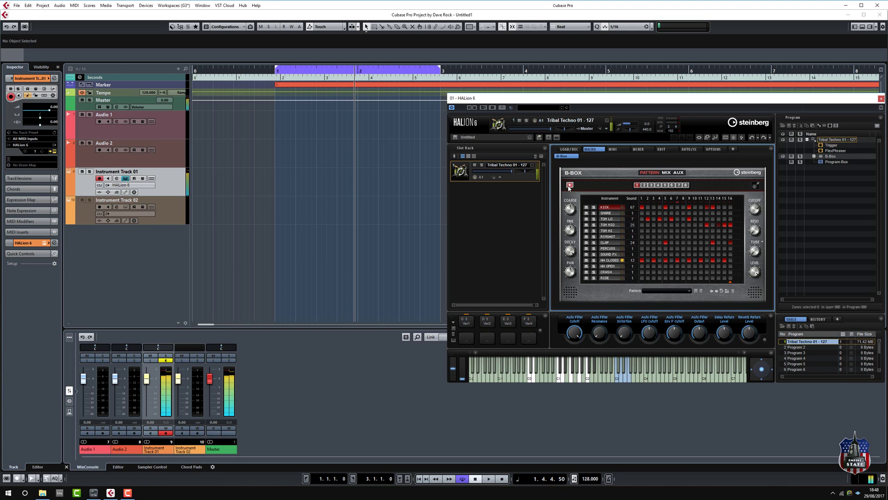
left_click(570, 186)
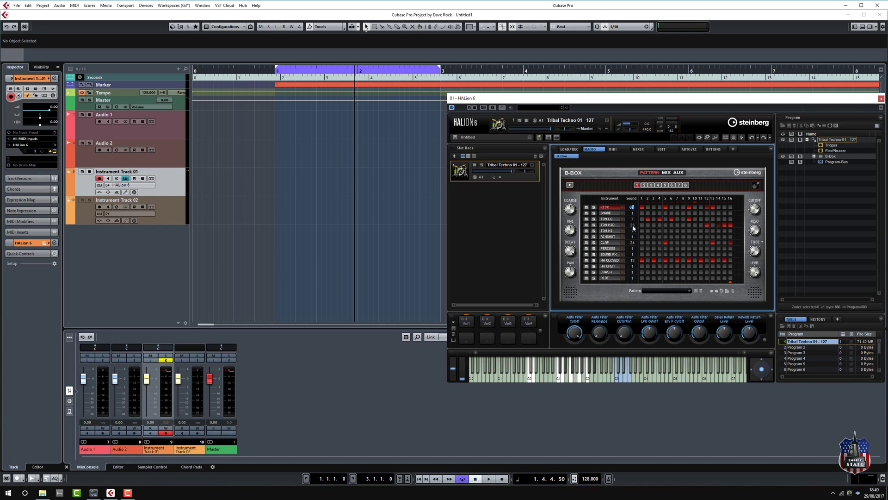
Change the KICK sound value to 67 and audition the new kick
right_click(632, 209)
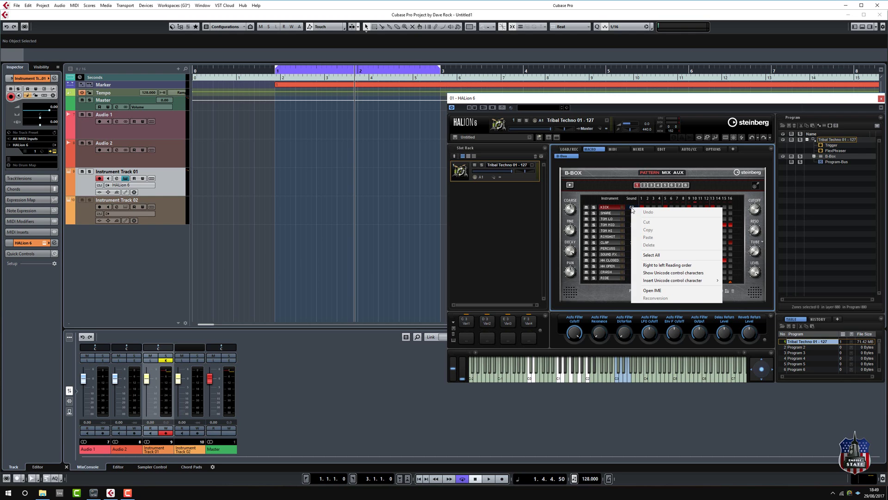
left_click(632, 210)
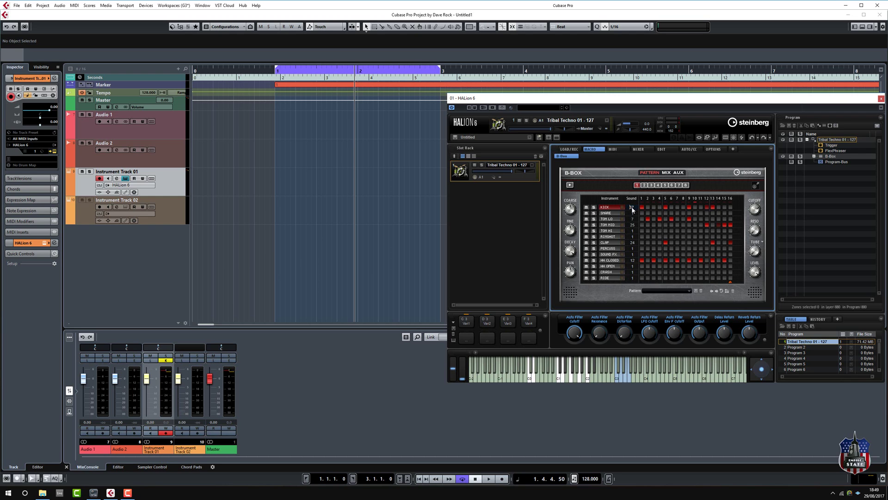
left_click(620, 205)
double_click(633, 208)
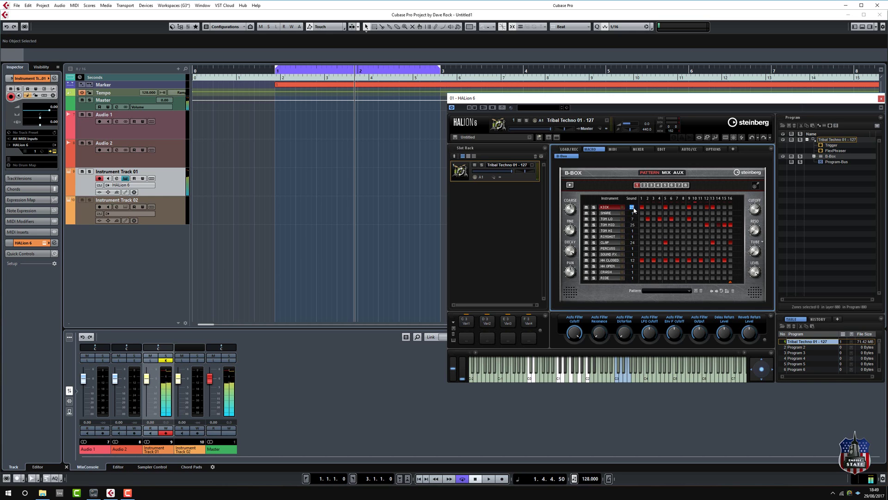
type("67")
key("Return")
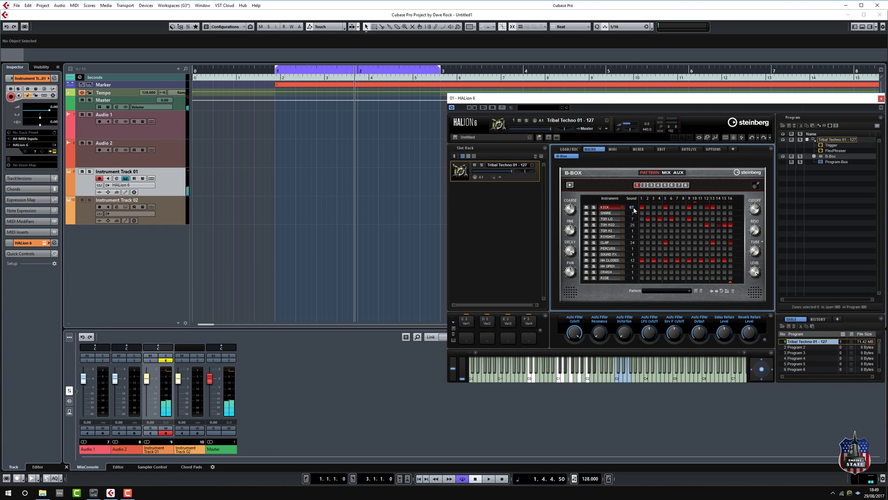
left_click(621, 208)
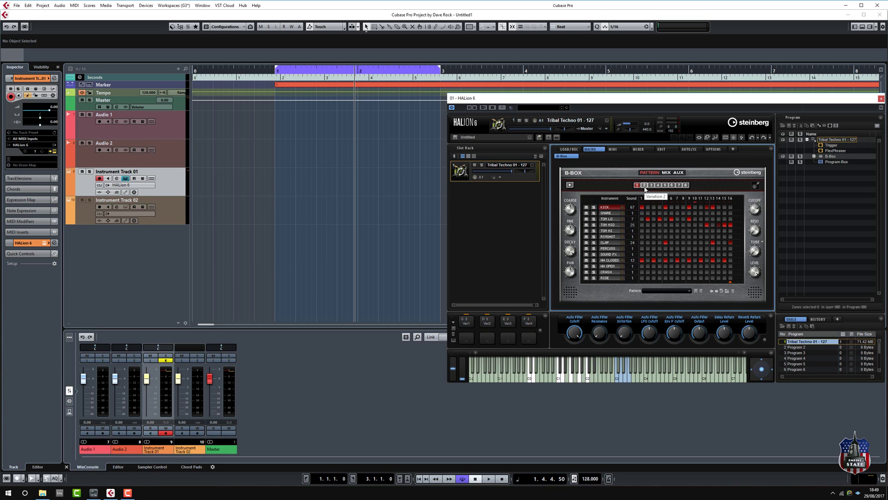
Review the B-Box MIX and AUX settings, then start the Tribal Techno pattern from the step grid
left_click(668, 173)
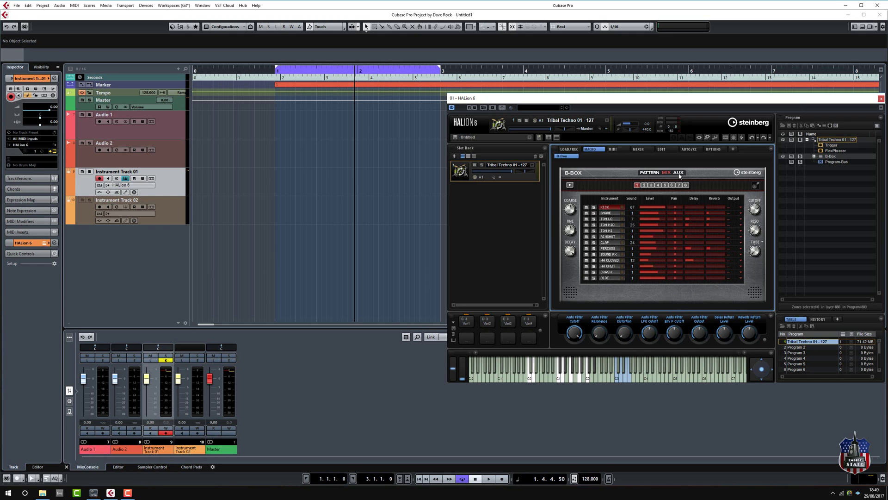
left_click(678, 173)
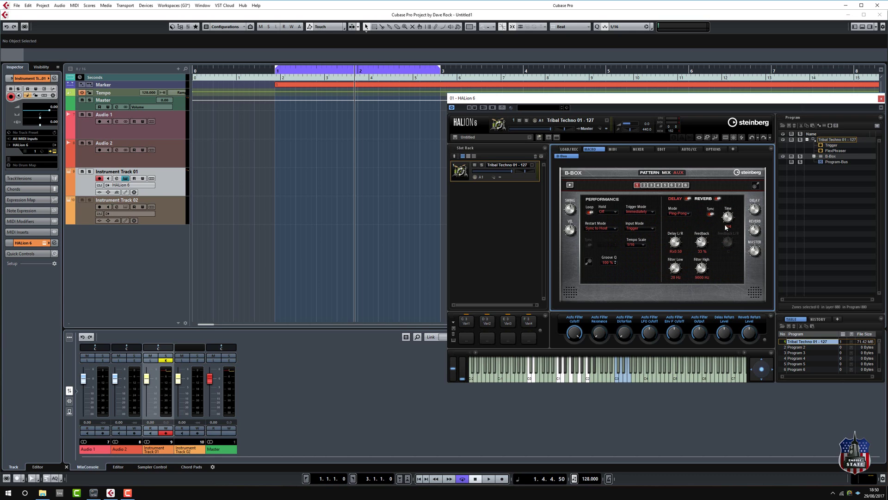
mouse_move(681, 239)
left_click(666, 172)
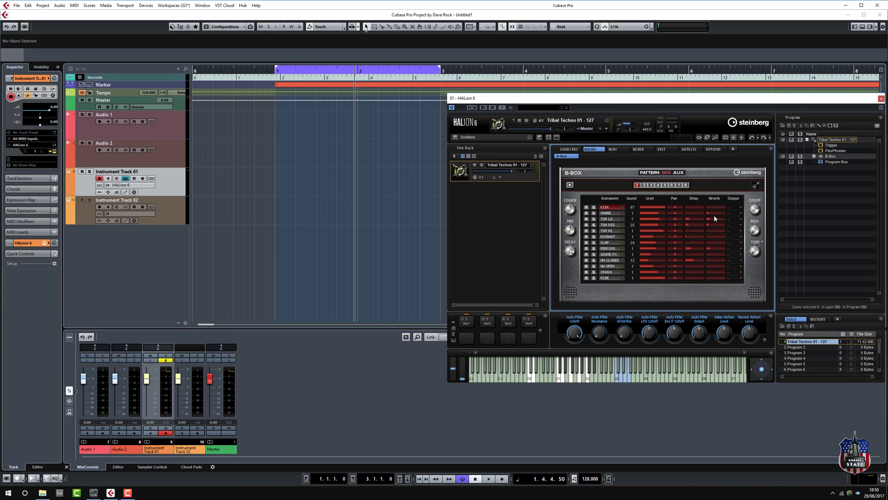
left_click(683, 175)
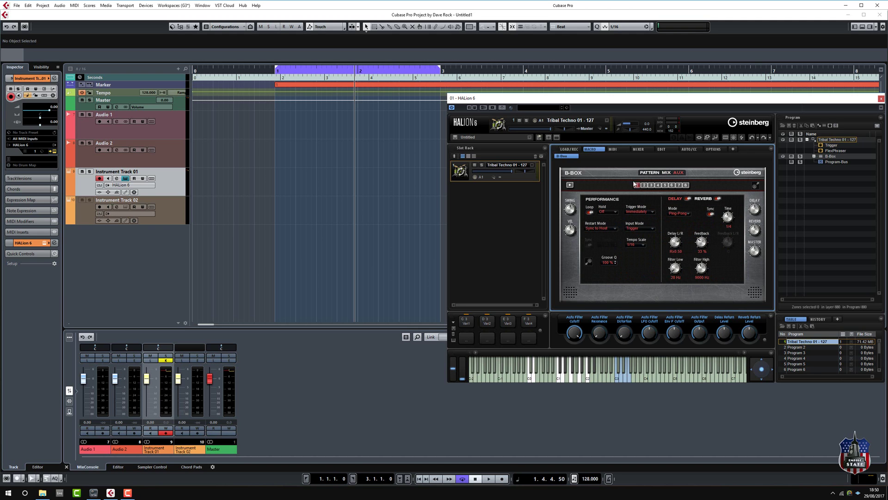
left_click(648, 173)
left_click(570, 185)
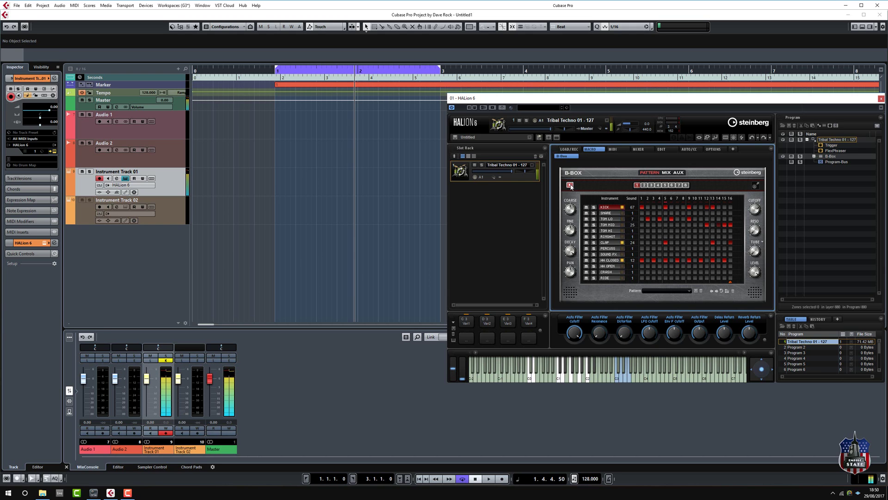
Add a RIMSHOT hit on step 15 and audition the pattern
left_click(570, 185)
left_click(725, 235)
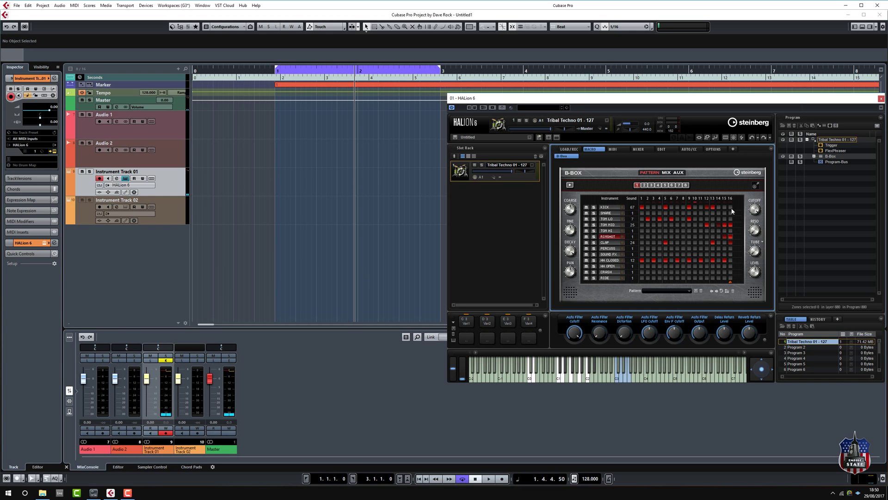
left_click(570, 185)
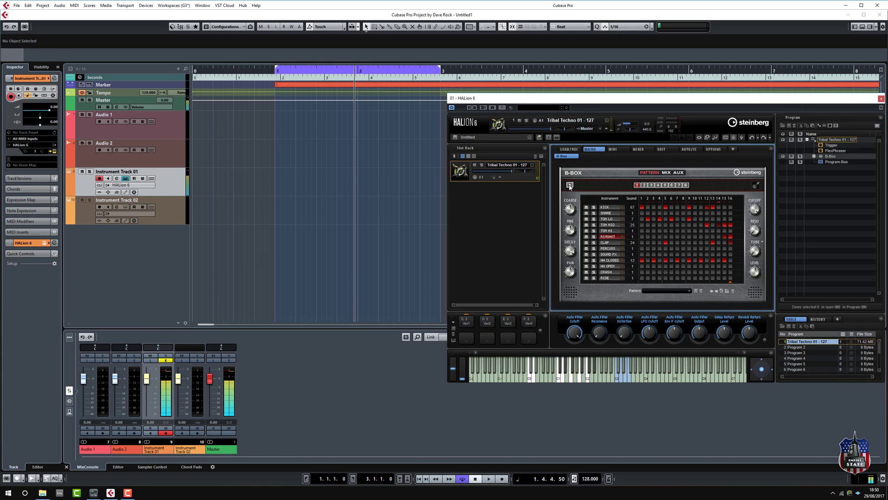
left_click(570, 185)
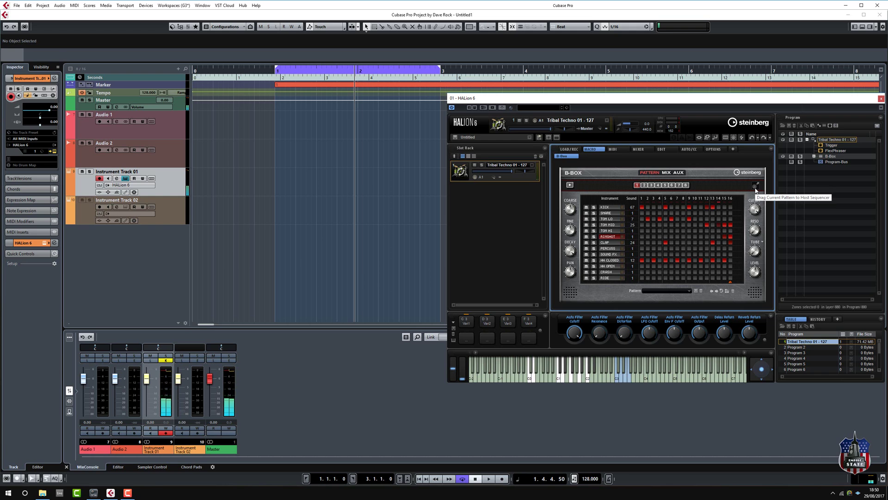
Drag the pattern onto Instrument Track 01 as a MIDI part, then play pattern variation 2
left_click_drag(756, 187, 290, 184)
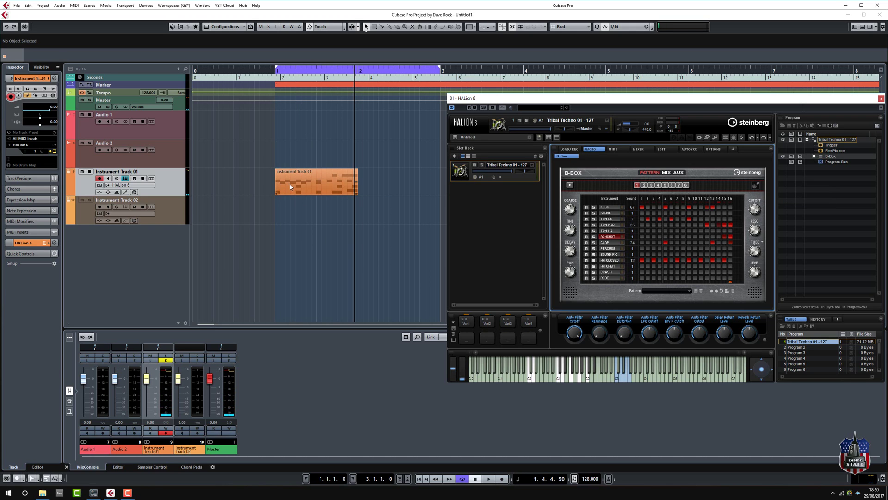
left_click(645, 186)
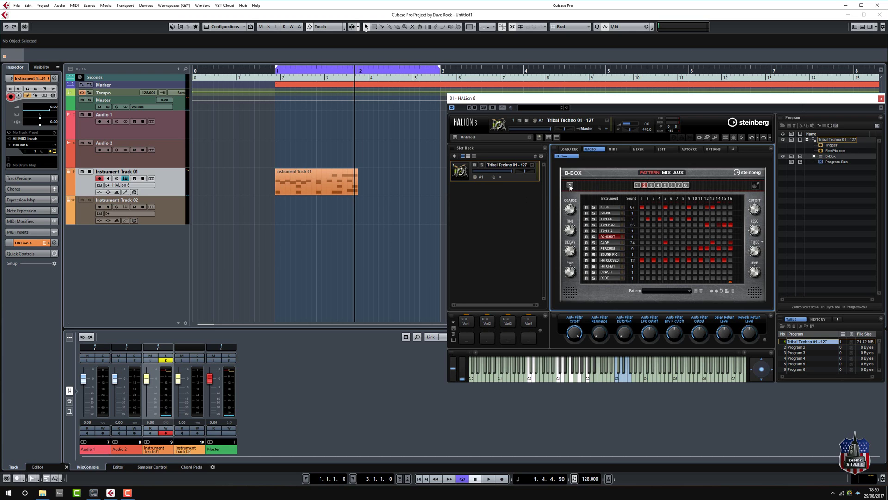
left_click(570, 185)
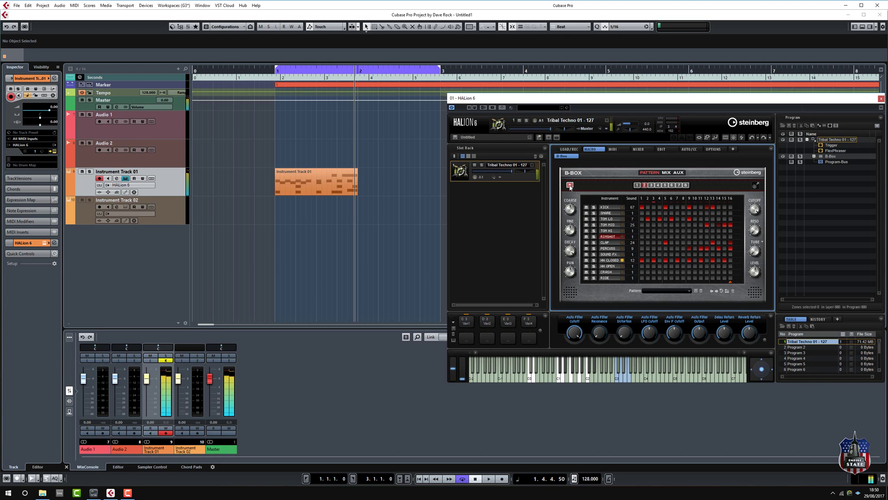
Select the PERCUSS row and audition pattern 2 while viewing the B-Box mix levels
left_click(570, 185)
left_click(613, 250)
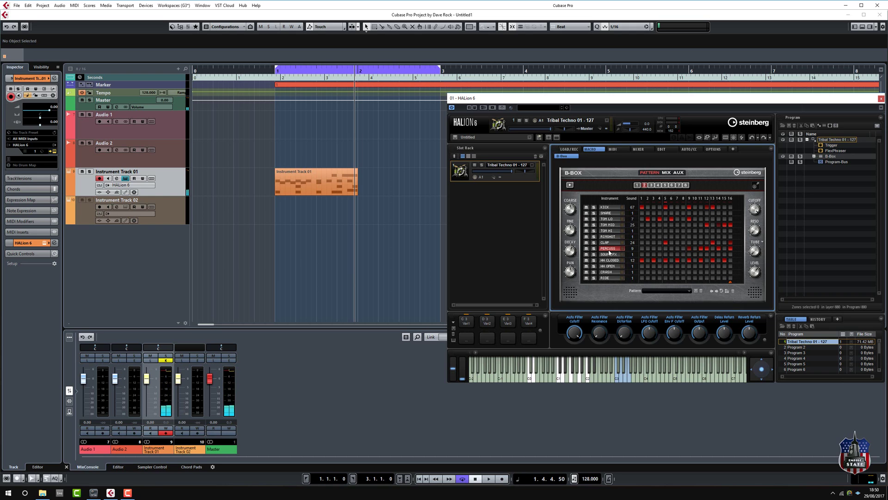
left_click(570, 185)
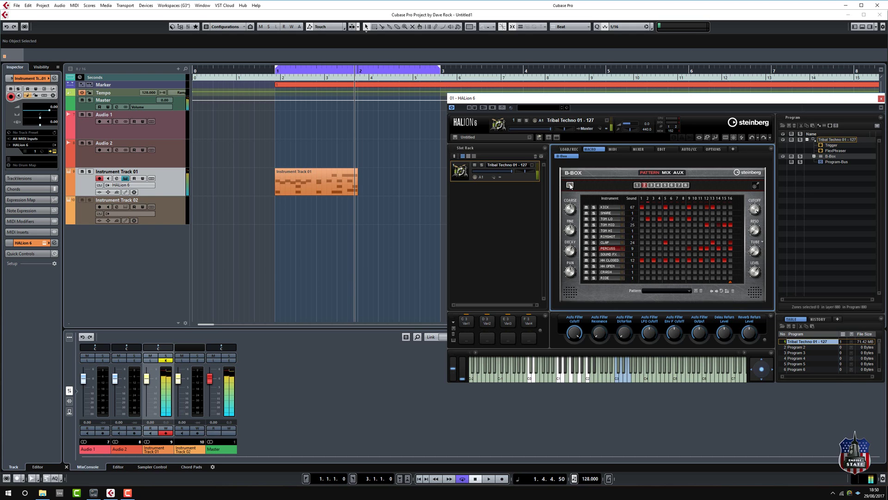
left_click(570, 185)
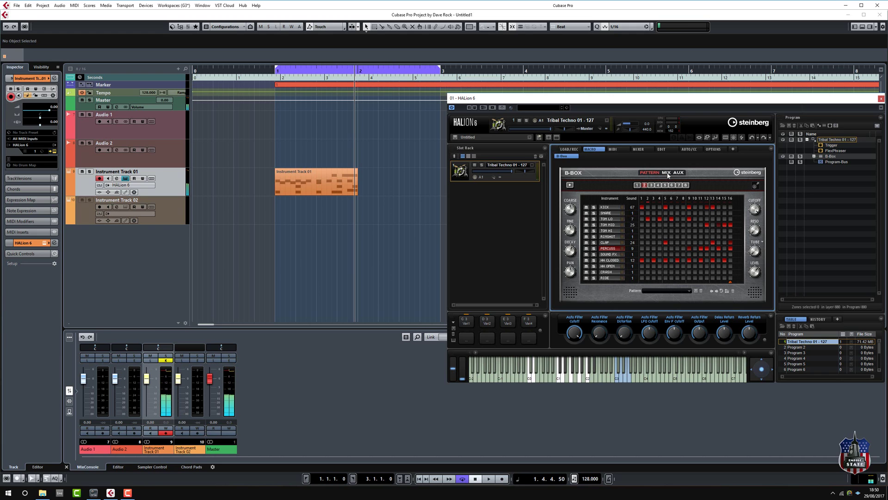
left_click(666, 172)
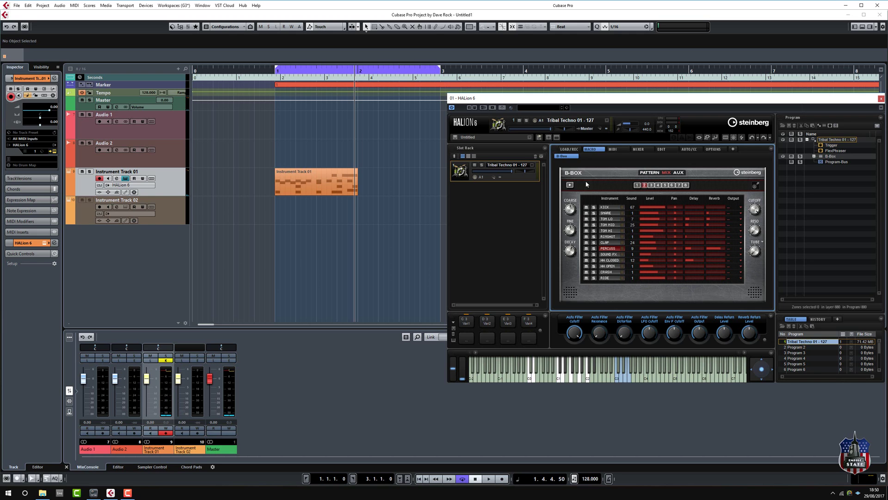
left_click(569, 185)
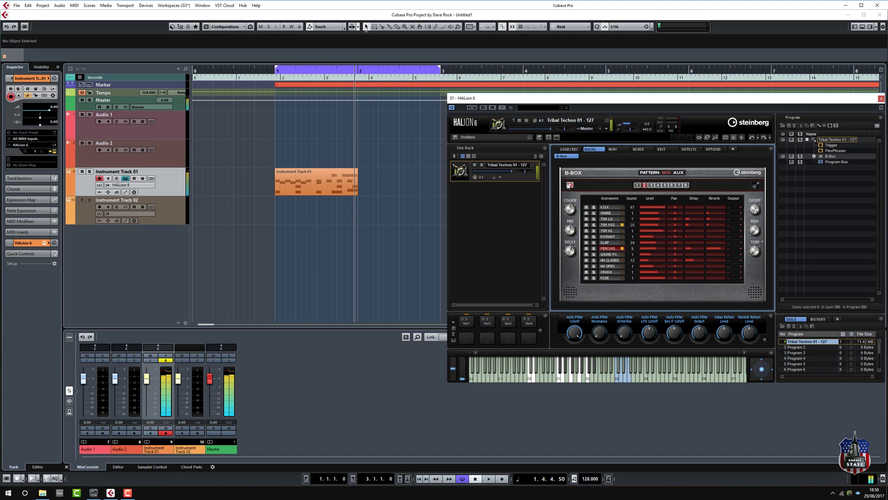
left_click(570, 185)
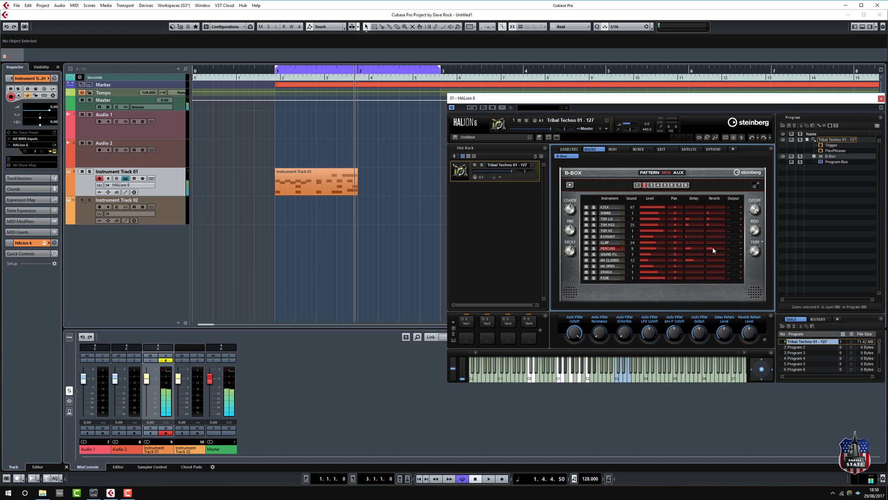
left_click(570, 185)
Add a percussion hit on step 2 of pattern 2, audition it, and drag it to Instrument Track 01 at bar 2
left_click(570, 185)
left_click(644, 185)
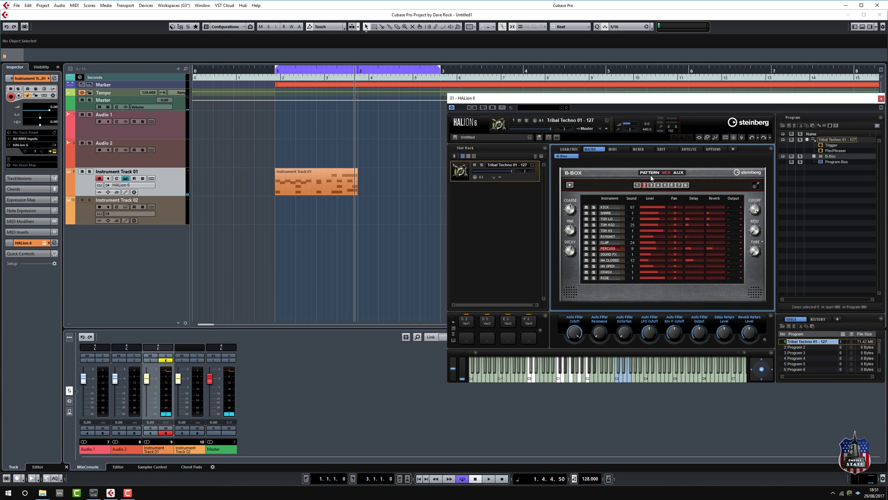
left_click(650, 173)
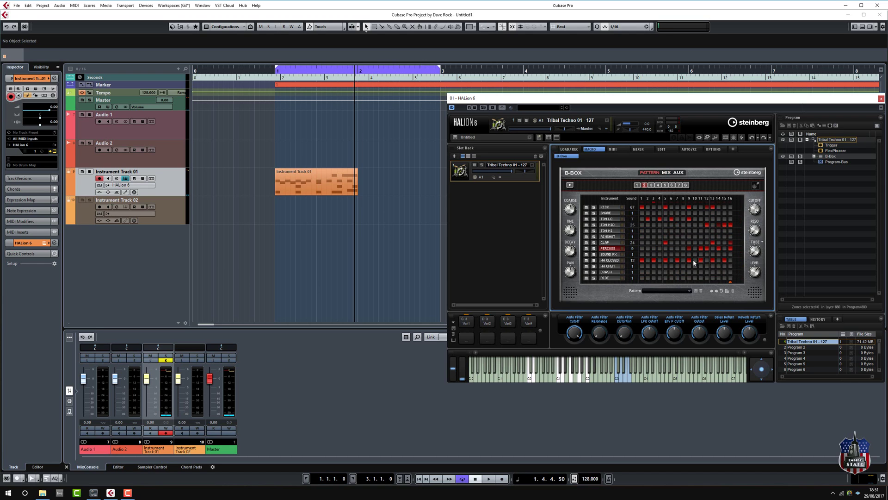
left_click(648, 247)
left_click(570, 185)
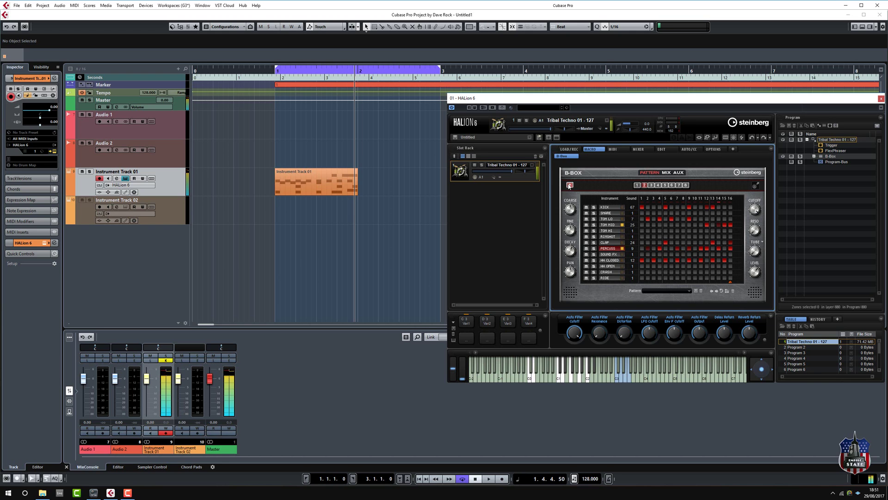
left_click(570, 185)
left_click_drag(756, 186, 367, 190)
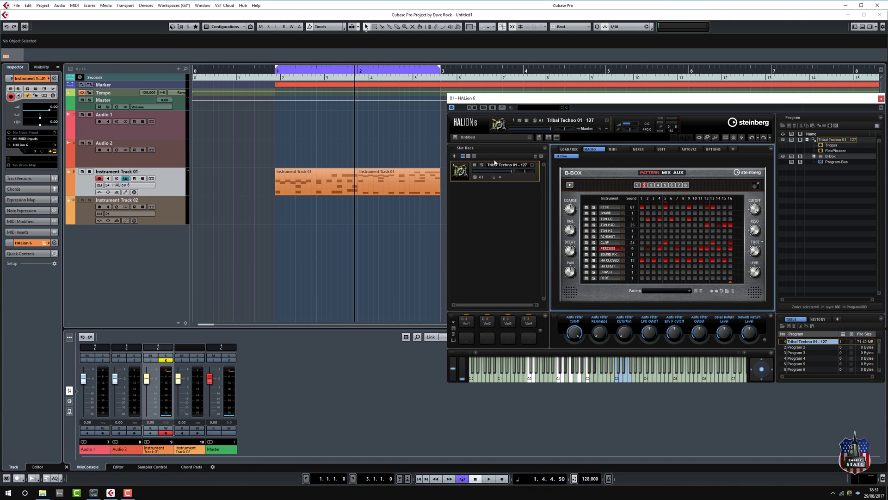
Play the project from the start to hear the drum parts
left_click_drag(479, 101, 506, 98)
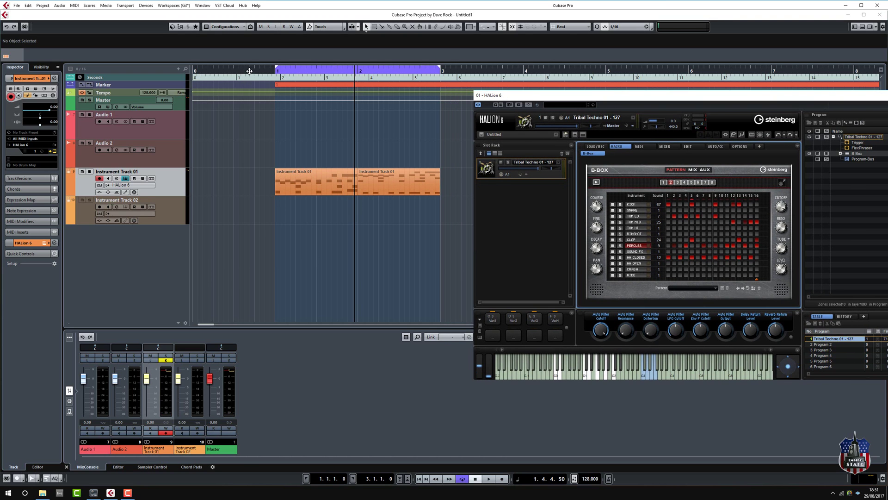
left_click(251, 71)
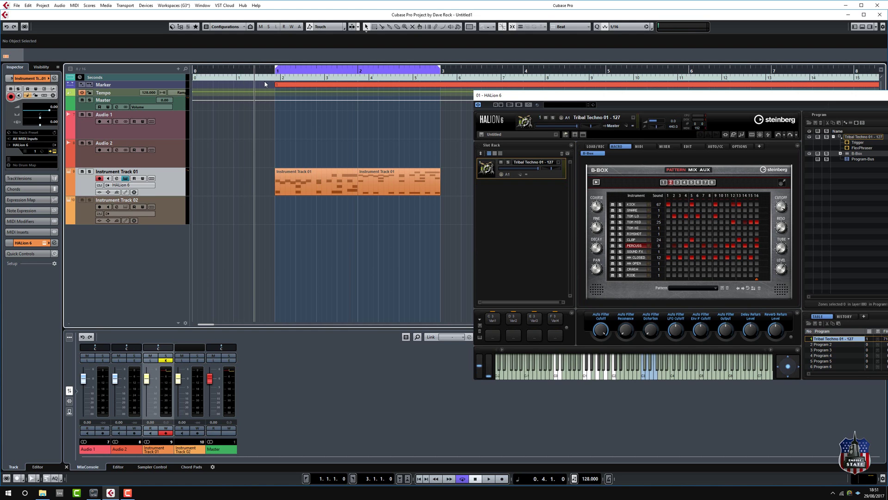
key("space")
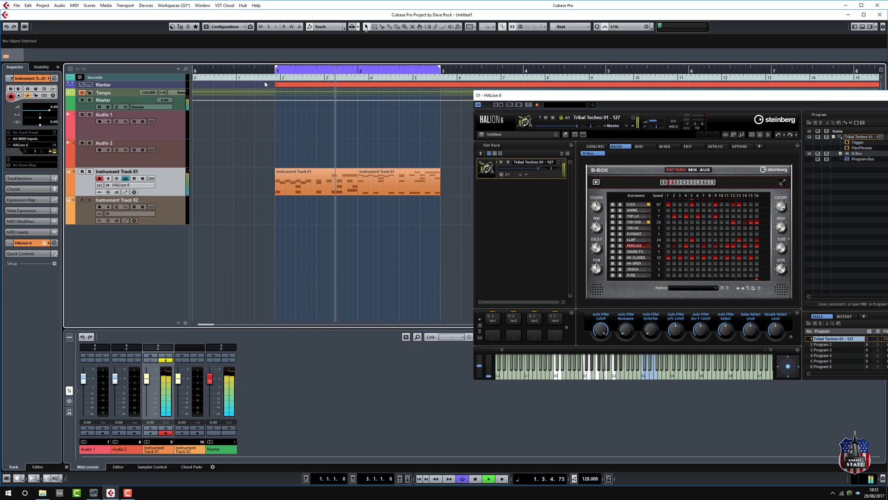
key("space")
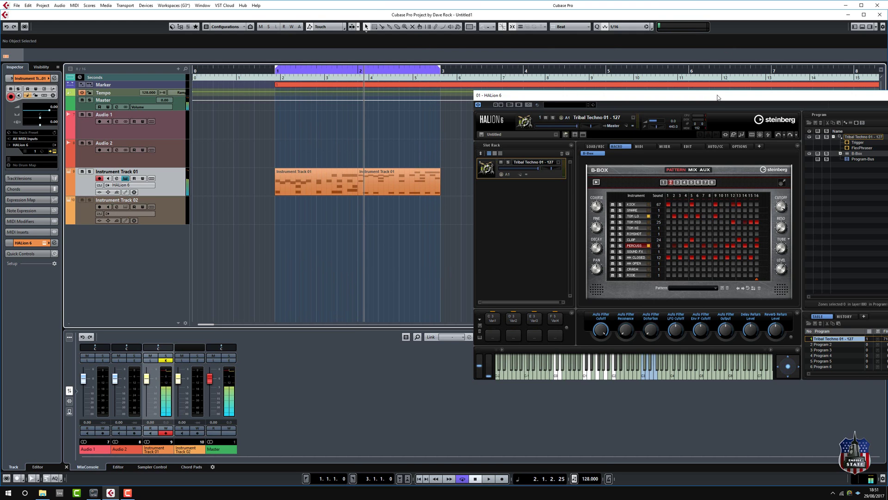
Add a rimshot step to B-Box pattern 1 and play it back
left_click(663, 182)
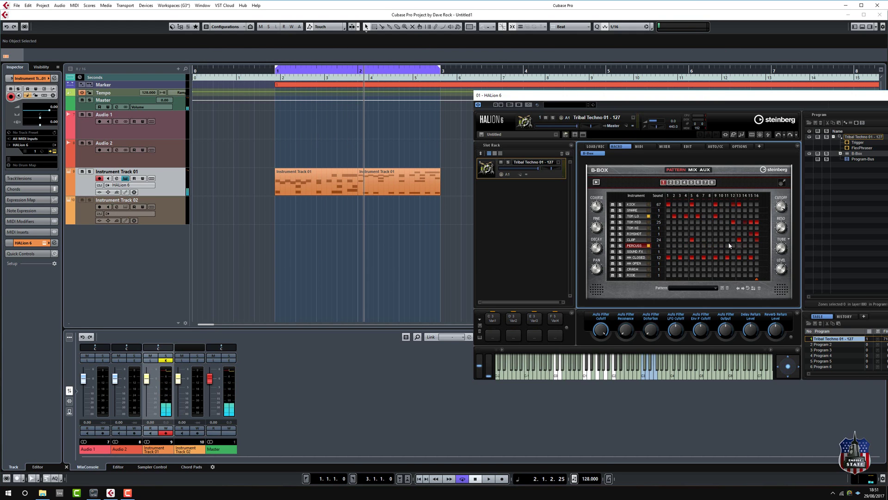
left_click(750, 234)
left_click(693, 171)
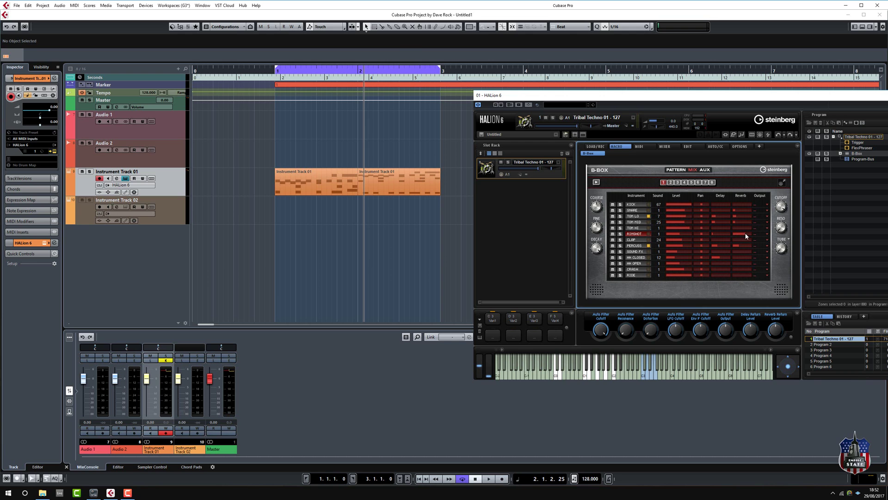
key("space")
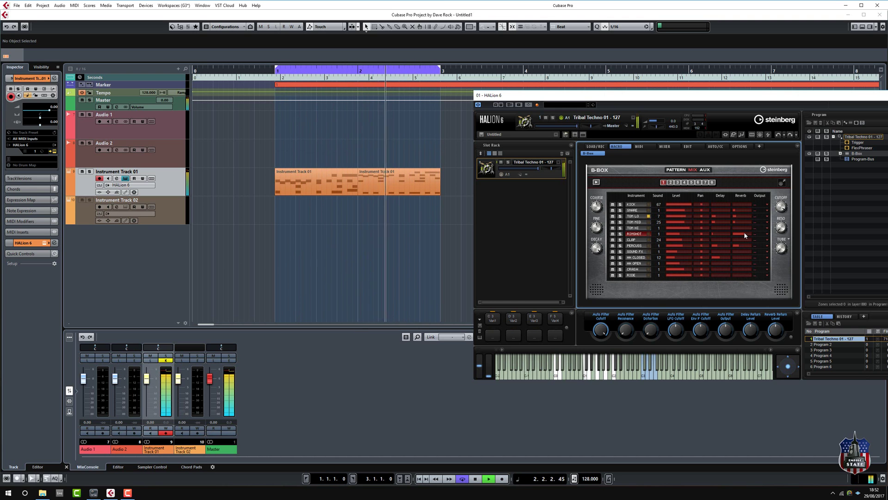
key("space")
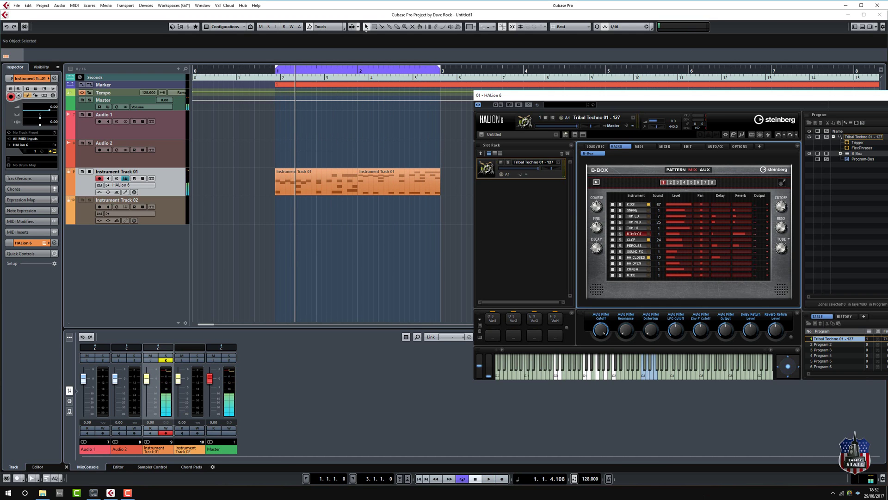
Set the project tempo to 134 BPM in the transport tempo field
left_click(588, 483)
double_click(588, 483)
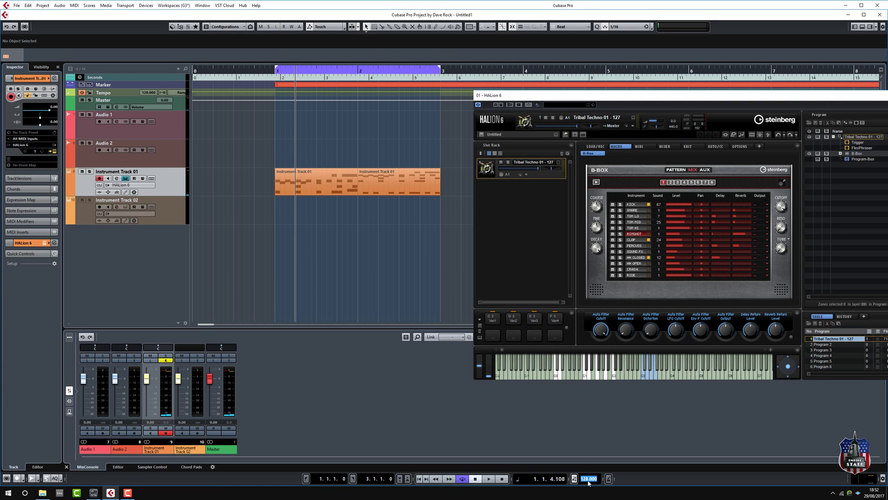
type("134")
key("Return")
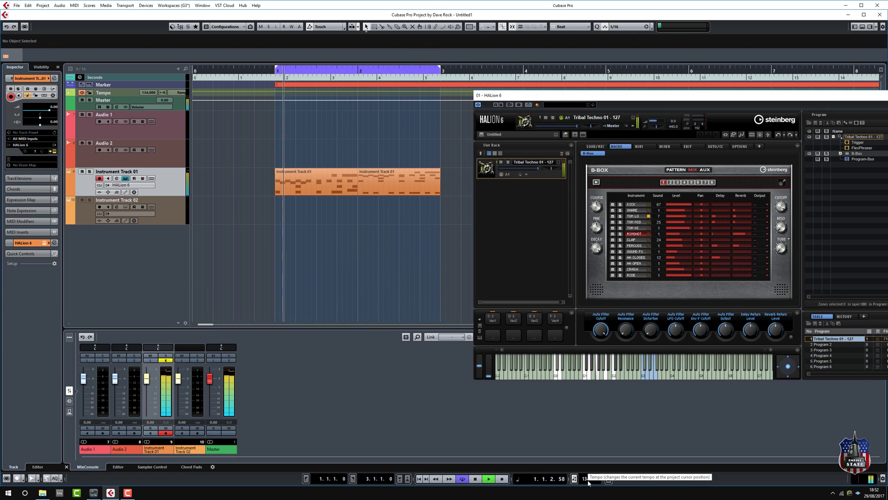
key("space")
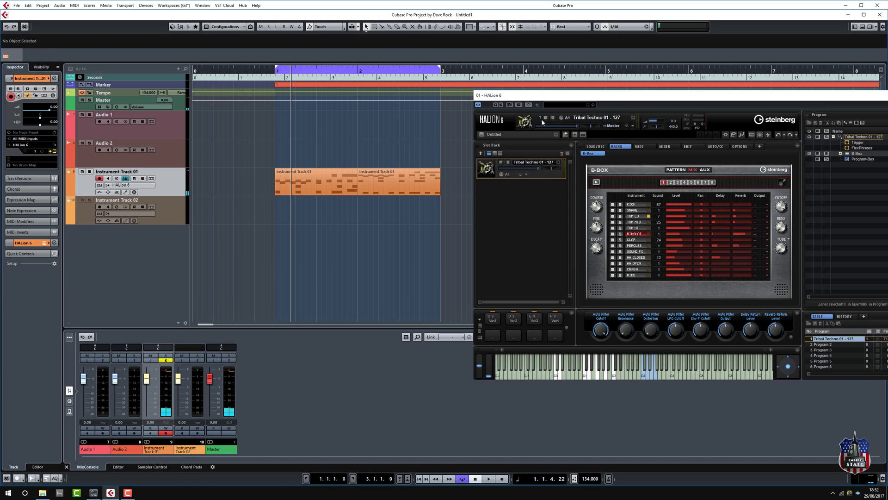
Show HALion 6's LOAD/REC browser with the B-Box Tribal Techno presets
left_click_drag(523, 97, 508, 86)
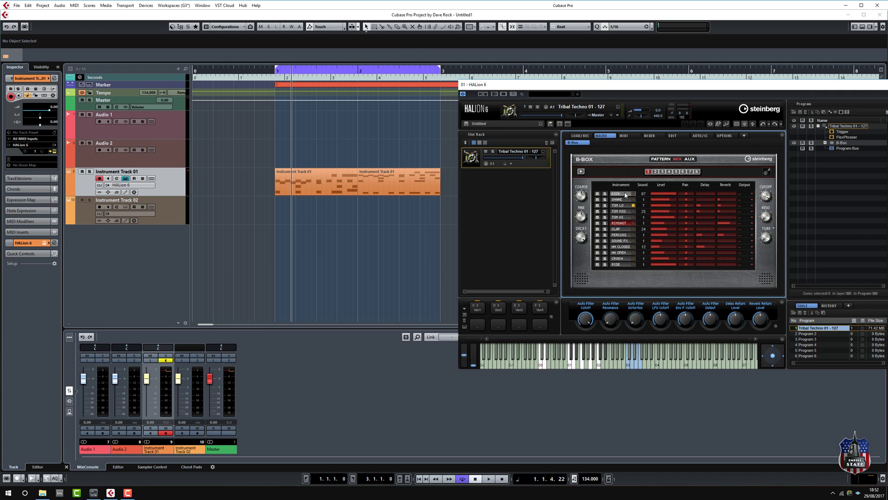
left_click(580, 136)
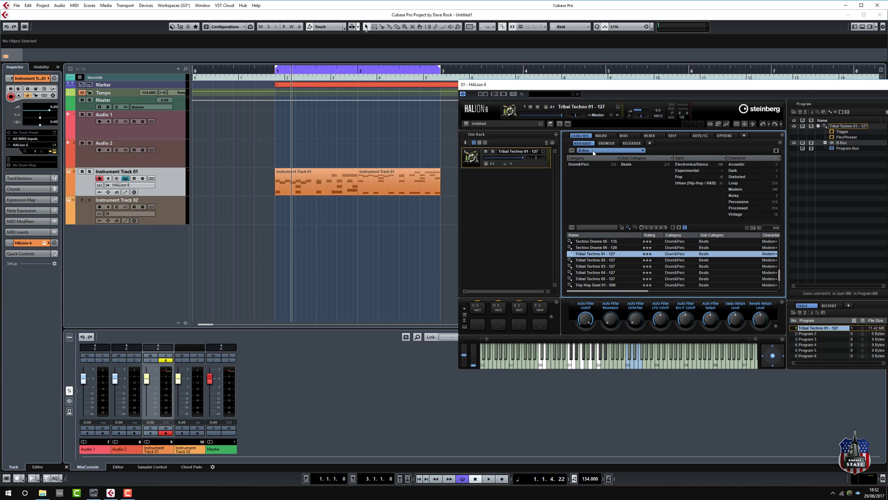
left_click(572, 150)
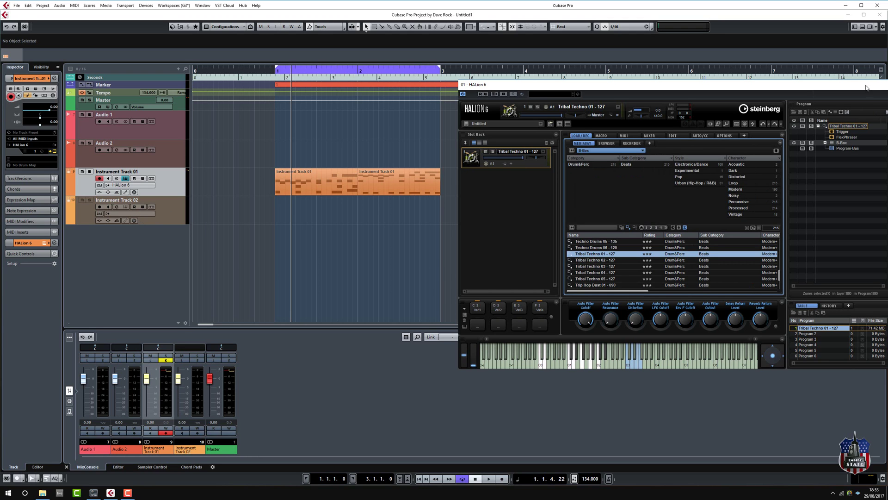
Close the first HALion window and load Steinberg HALion 6 onto Instrument Track 02
left_click_drag(868, 84, 796, 84)
left_click(823, 83)
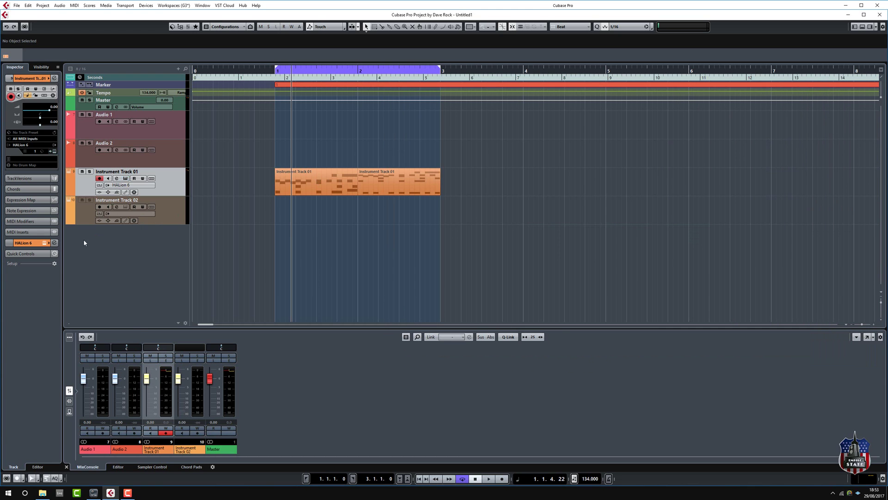
left_click(137, 213)
left_click(123, 317)
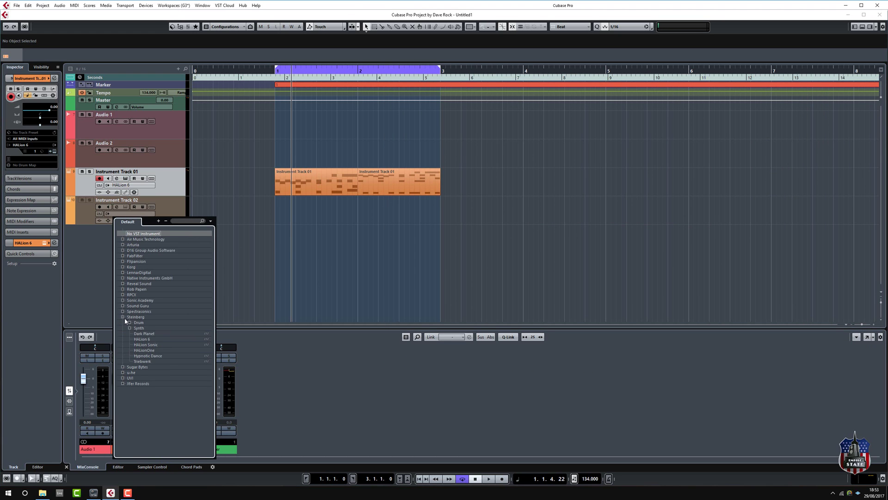
left_click(141, 339)
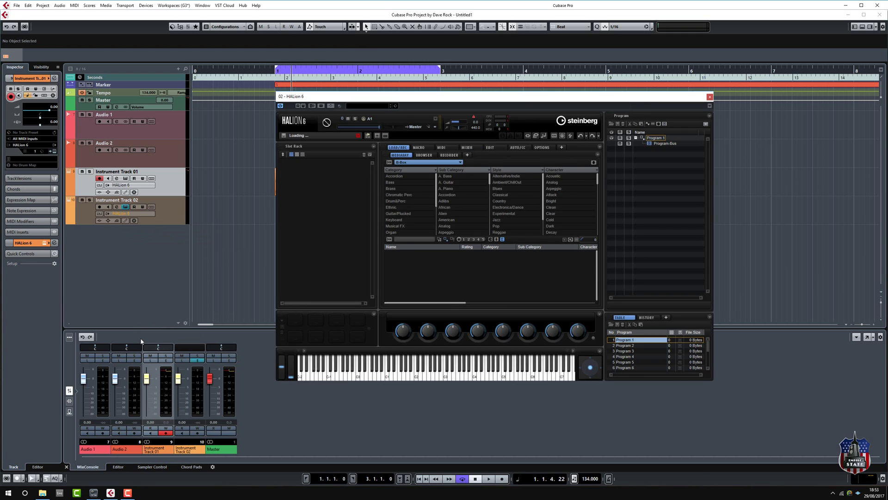
Load the Voltage library's Vinbass preset, filtered by Bass, and audition it
left_click(418, 147)
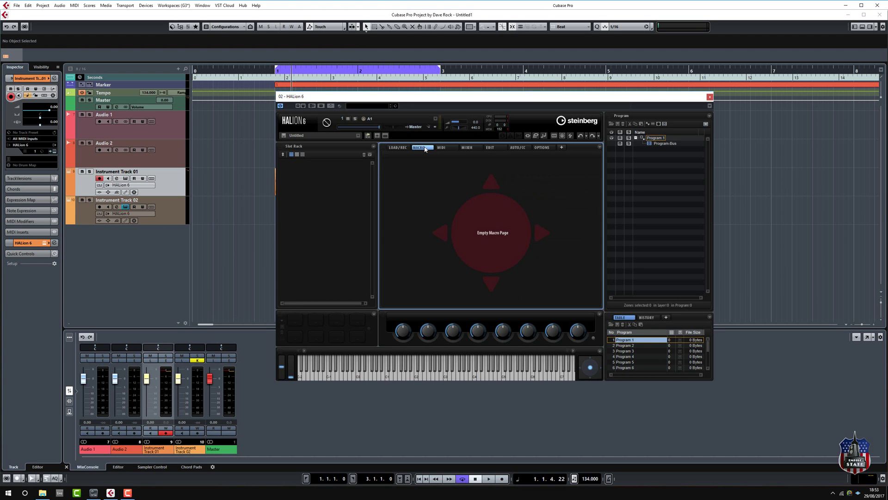
left_click(398, 147)
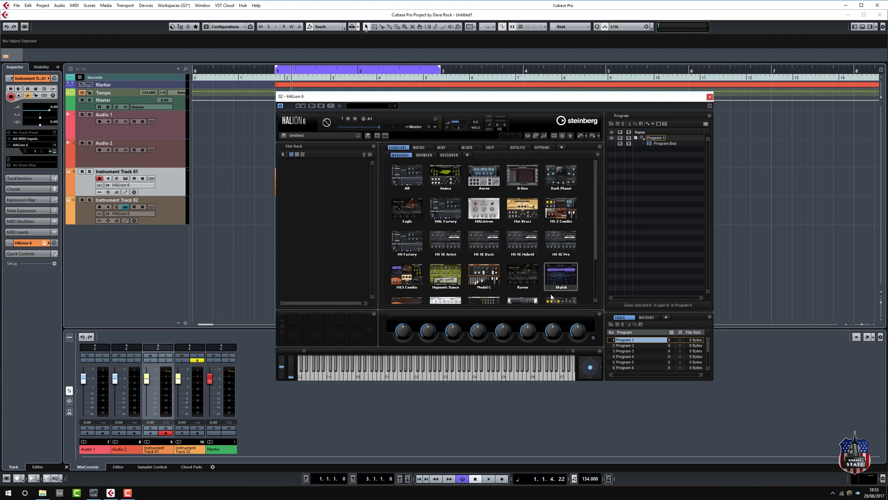
scroll(549, 270, "down", 2)
left_click(561, 251)
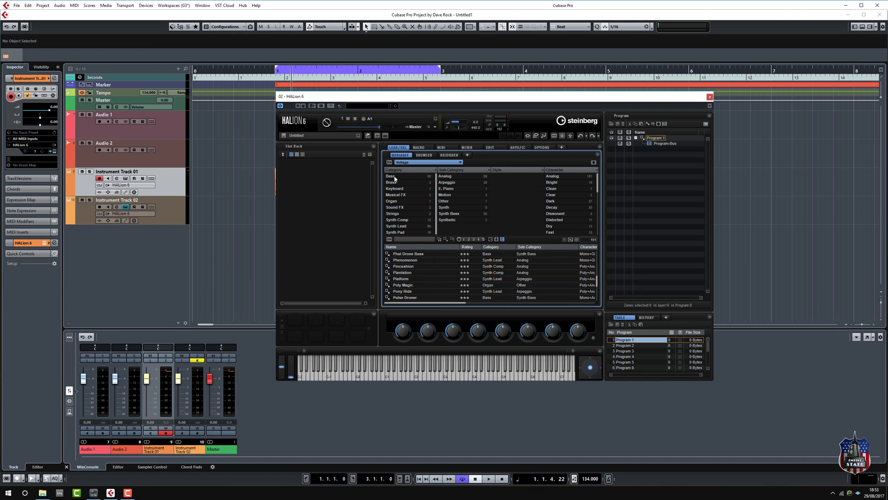
left_click(398, 176)
left_click(406, 266)
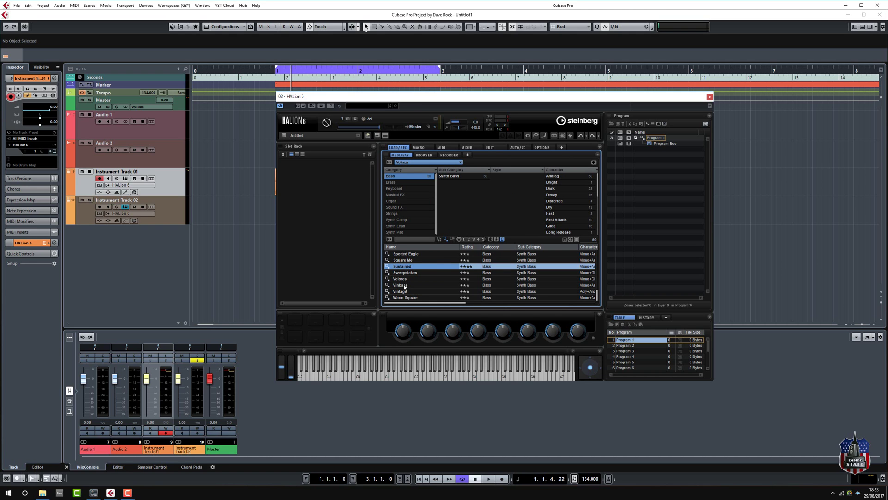
double_click(404, 285)
left_click(447, 378)
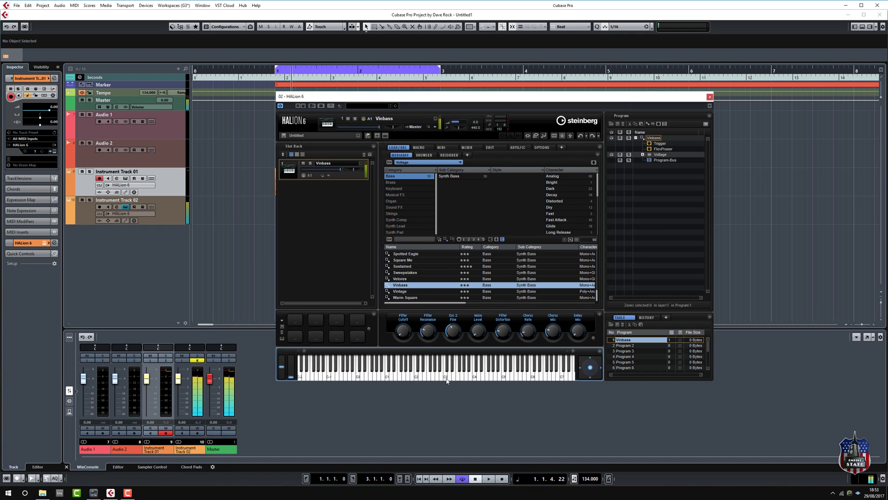
Show Vinbass's Voltage synth controls and audition notes on the on-screen keyboard
left_click(419, 148)
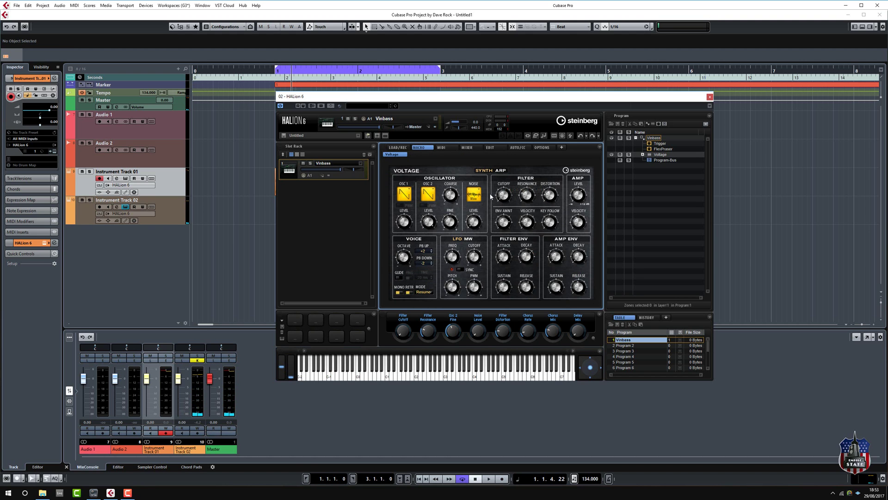
mouse_move(503, 195)
left_click(445, 377)
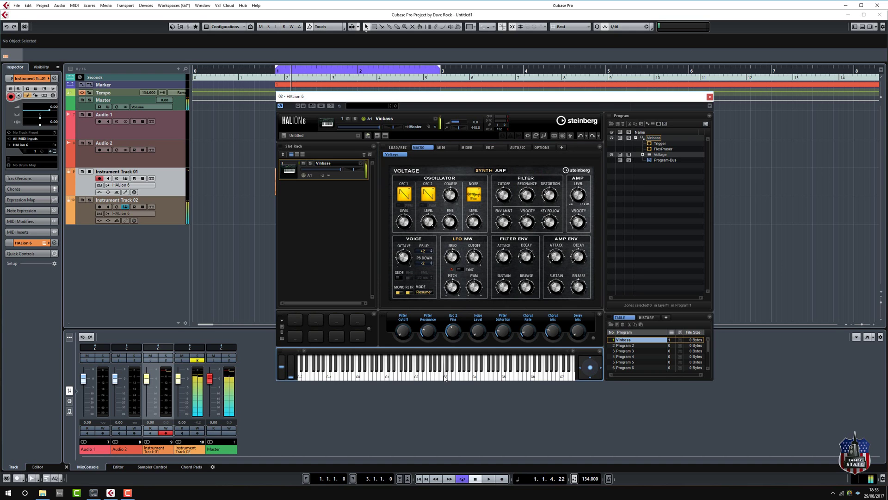
left_click(504, 194)
mouse_move(527, 204)
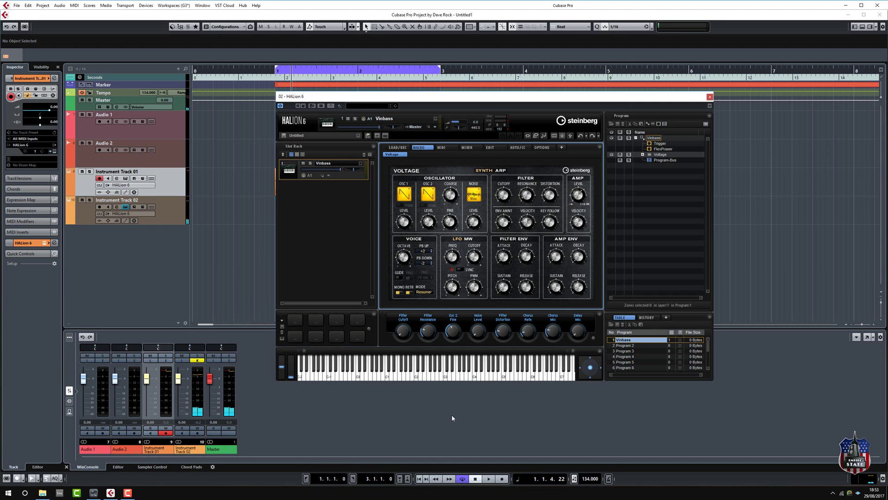
left_click(446, 378)
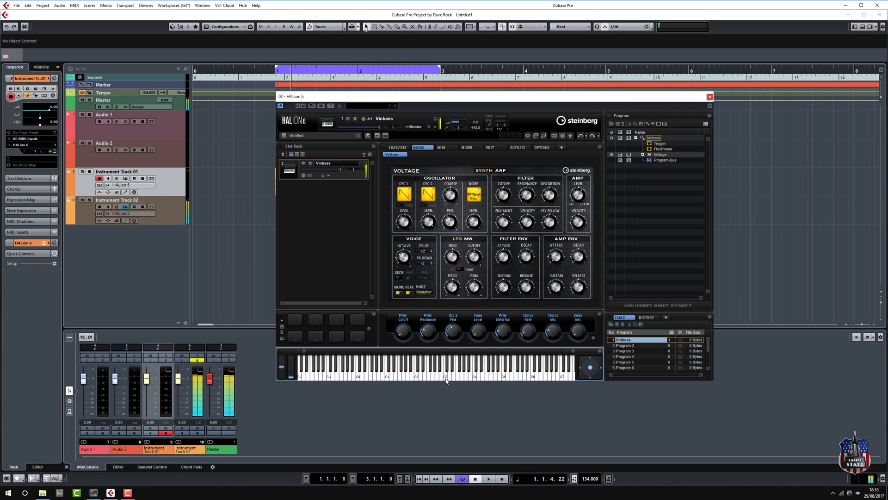
Switch oscillator 1 to a triangle wave, audition near C3, and move HALion right
left_click(410, 192)
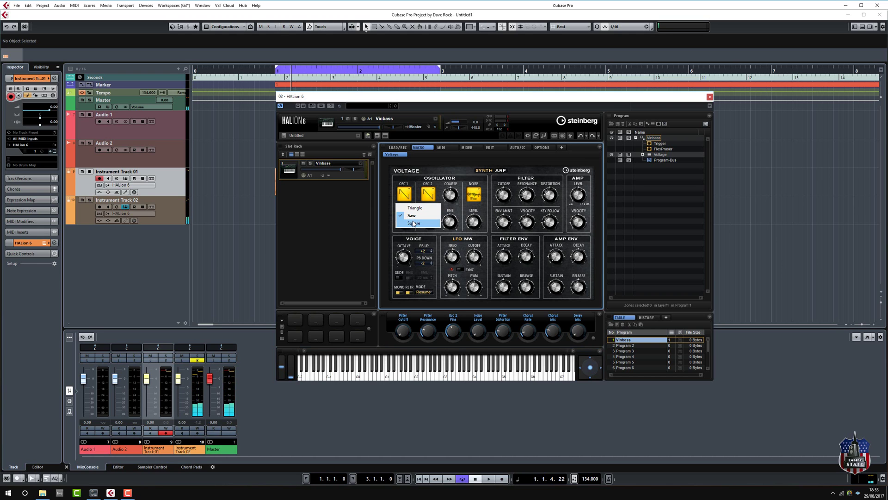
left_click(414, 208)
left_click(445, 376)
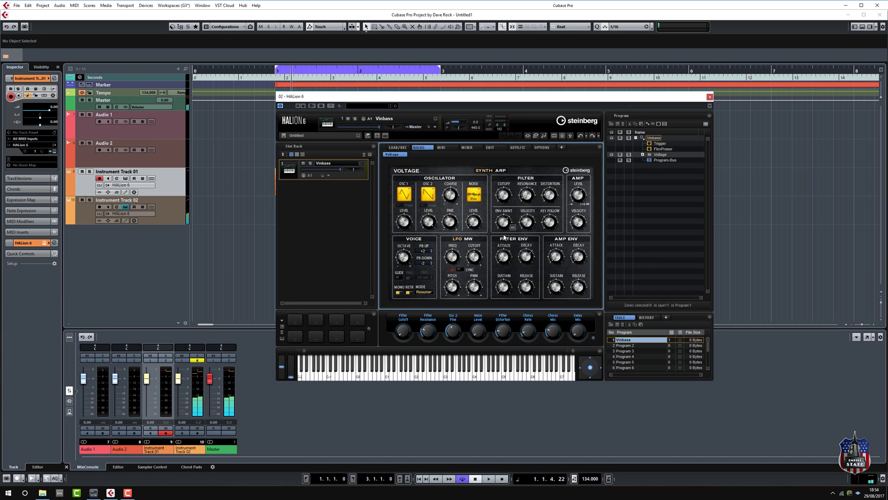
left_click(509, 219)
left_click(441, 377)
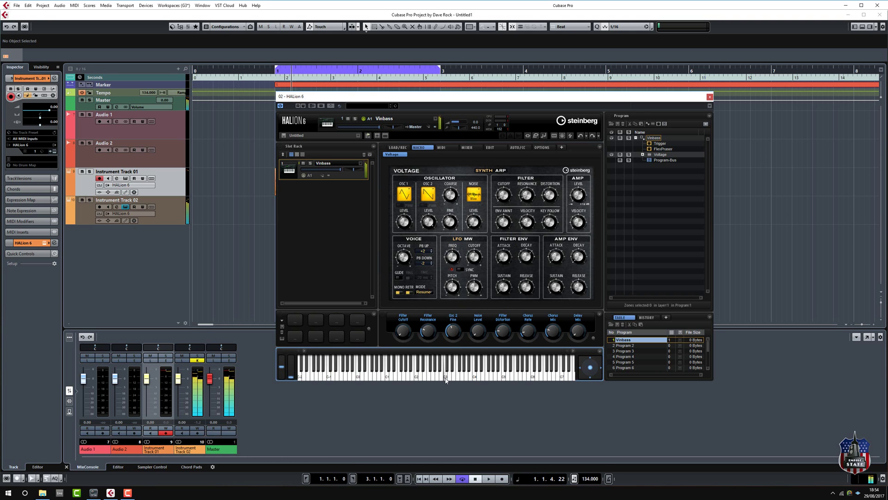
left_click(501, 196)
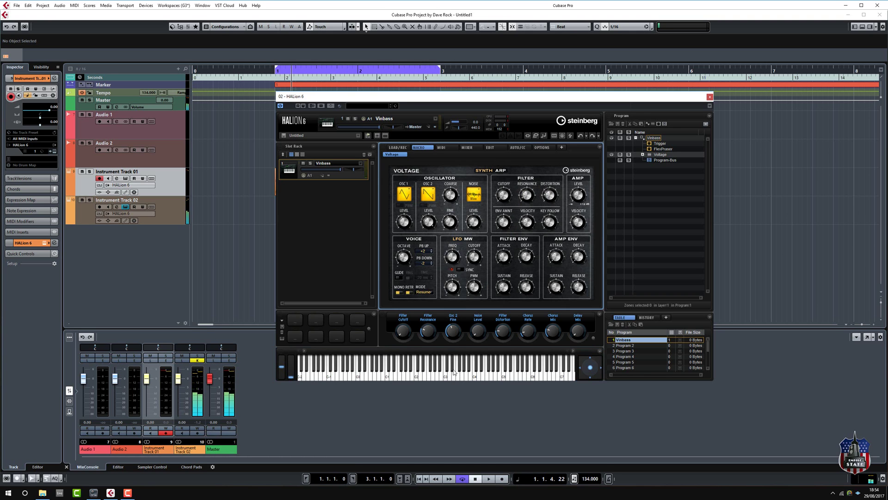
left_click(446, 377)
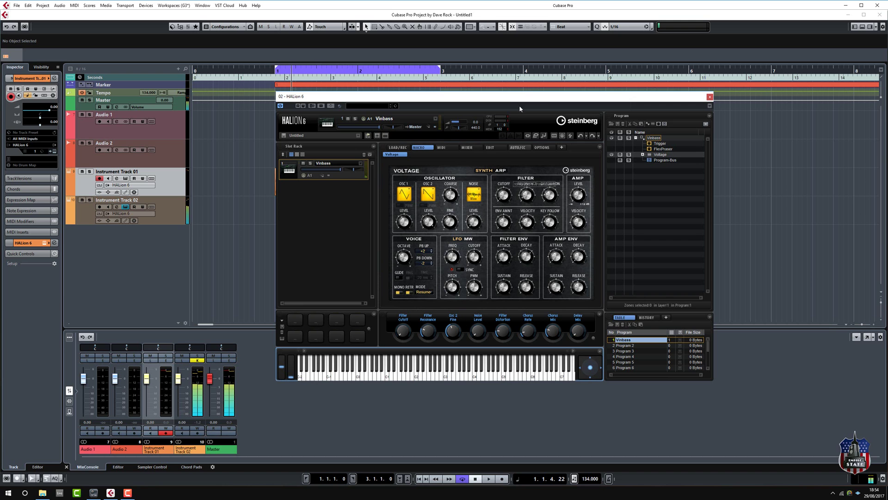
left_click_drag(510, 99, 701, 117)
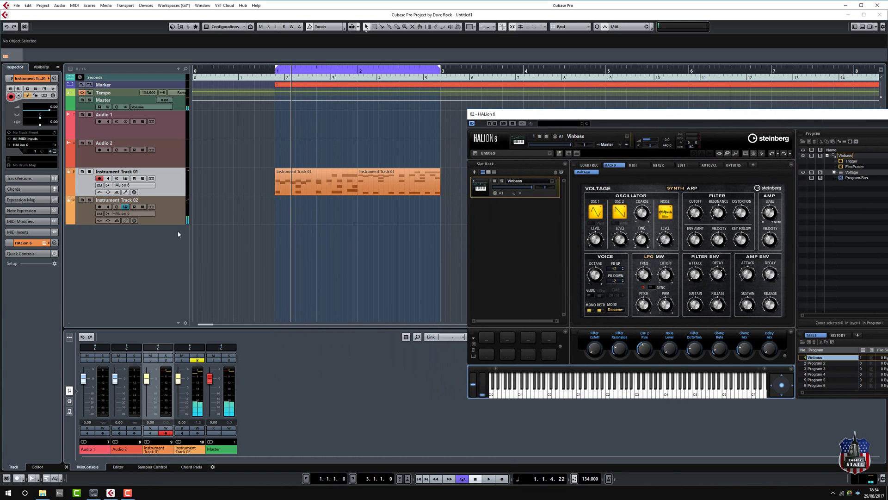
Select Instrument Track 02 and enable FlexPhraser on HALion's Edit > MIDI Mod page
left_click(153, 216)
left_click(28, 243)
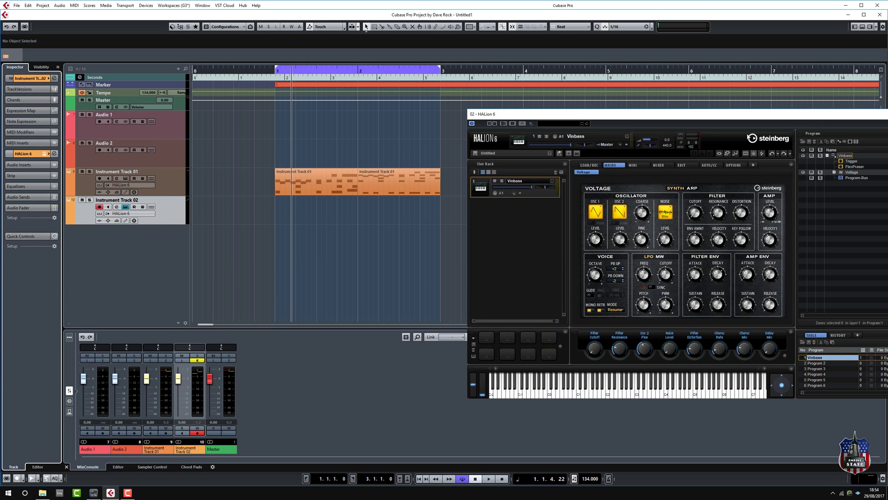
left_click_drag(858, 169, 774, 160)
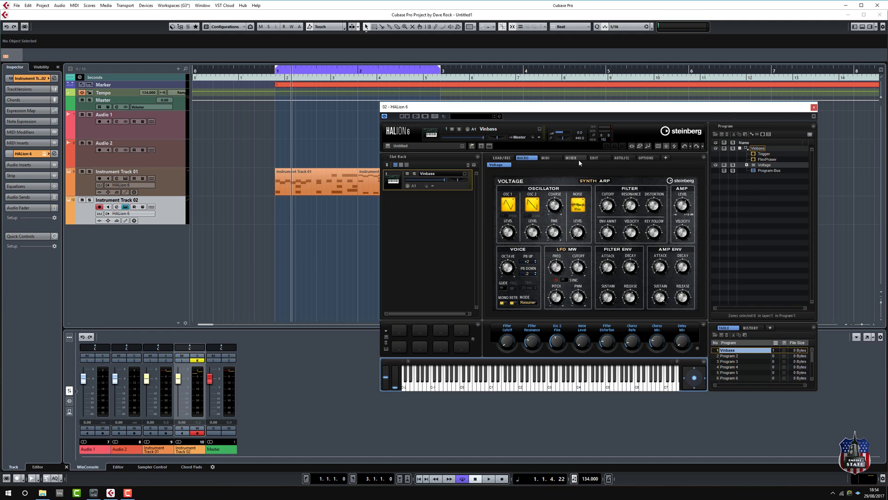
left_click(595, 158)
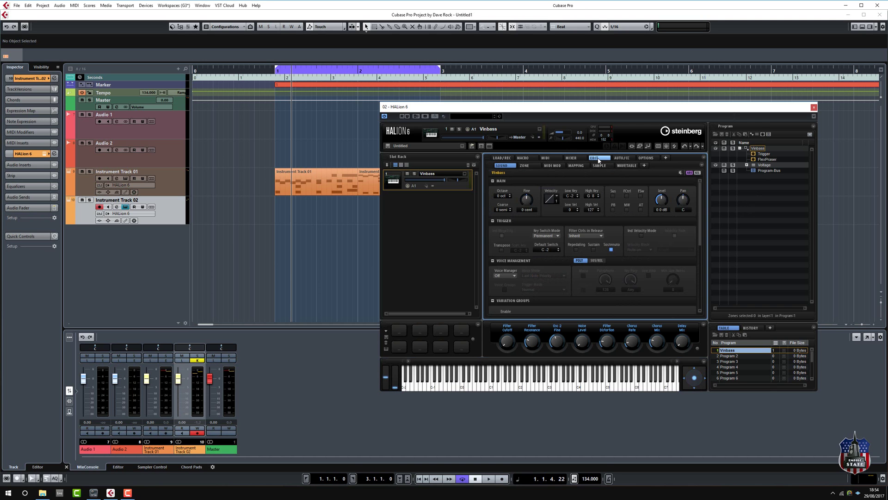
left_click(552, 166)
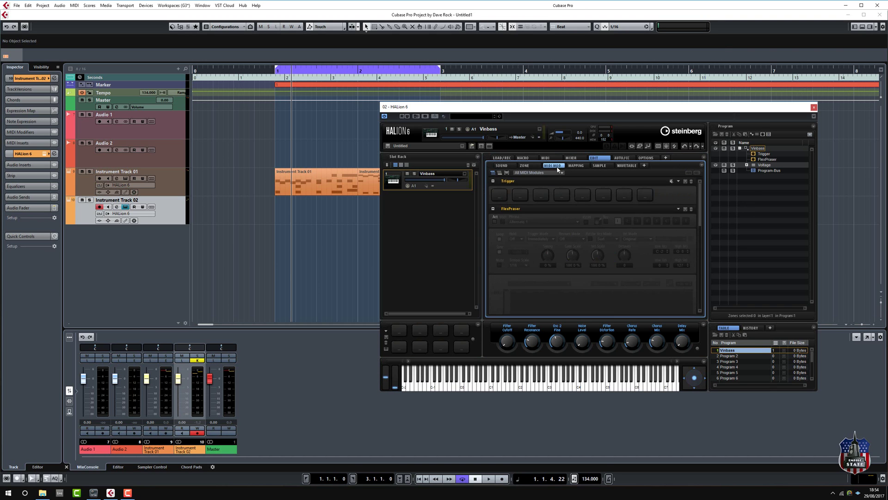
left_click(495, 221)
Choose the 04 Bass > House > House Bass phrase for FlexPhraser and audition it
left_click(524, 222)
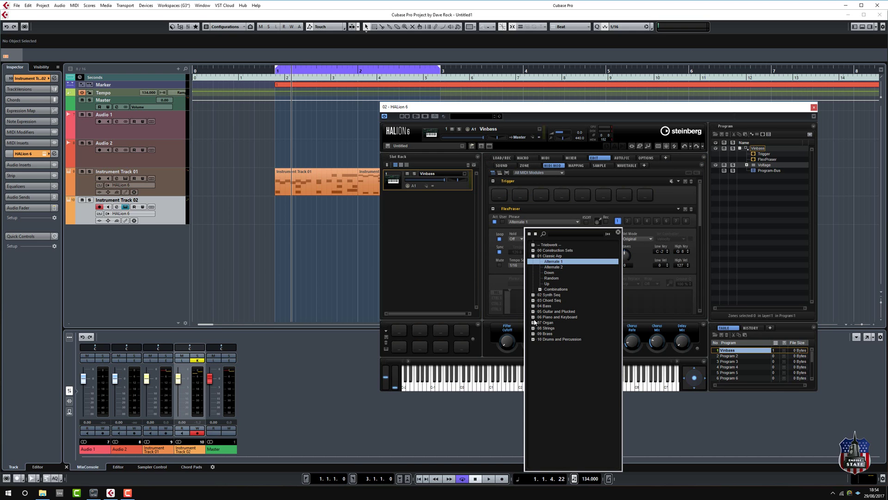
left_click(533, 245)
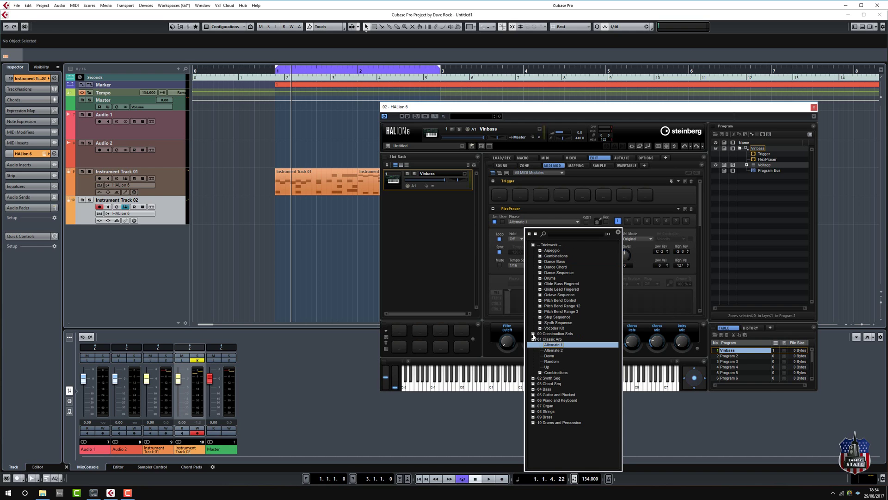
left_click(533, 389)
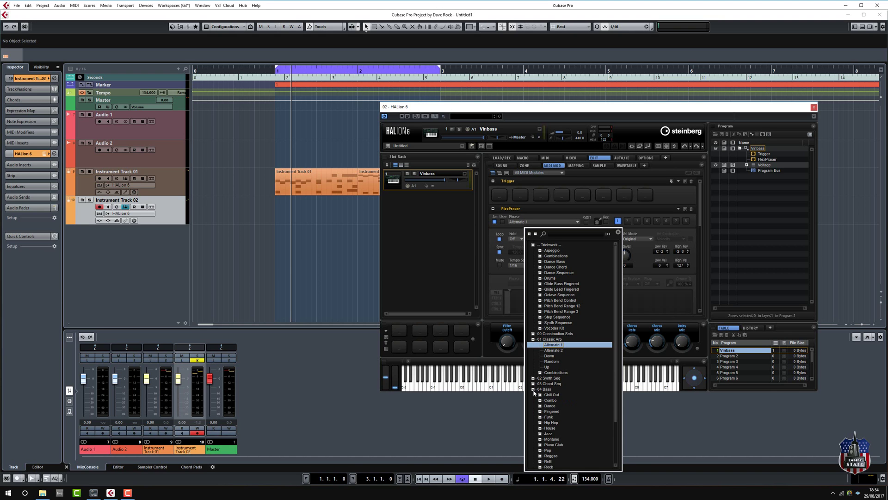
scroll(560, 406, "down", 3)
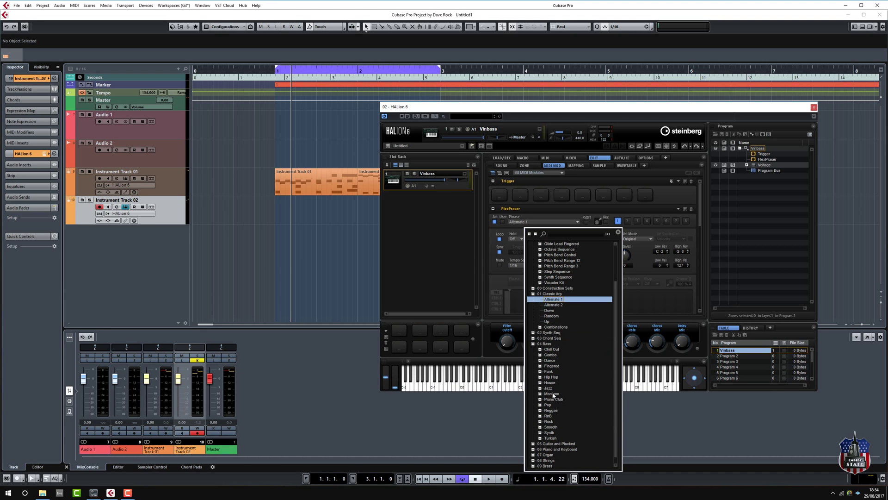
left_click(539, 382)
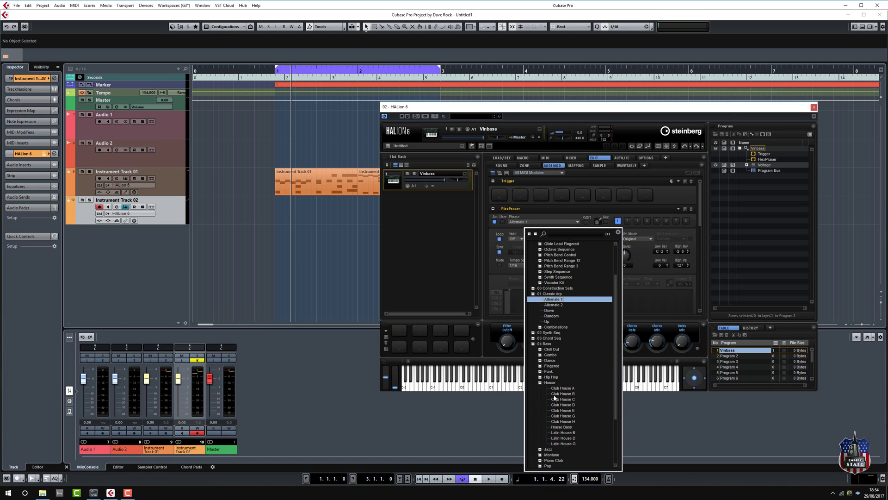
left_click(565, 428)
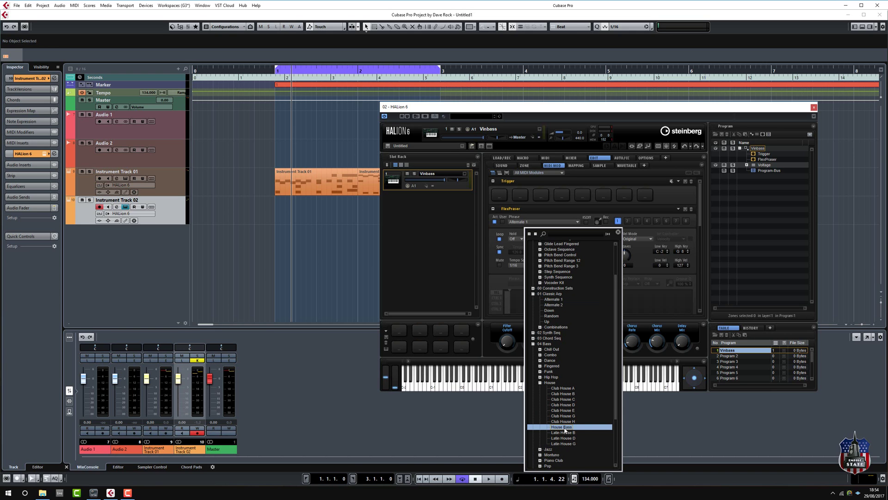
double_click(564, 427)
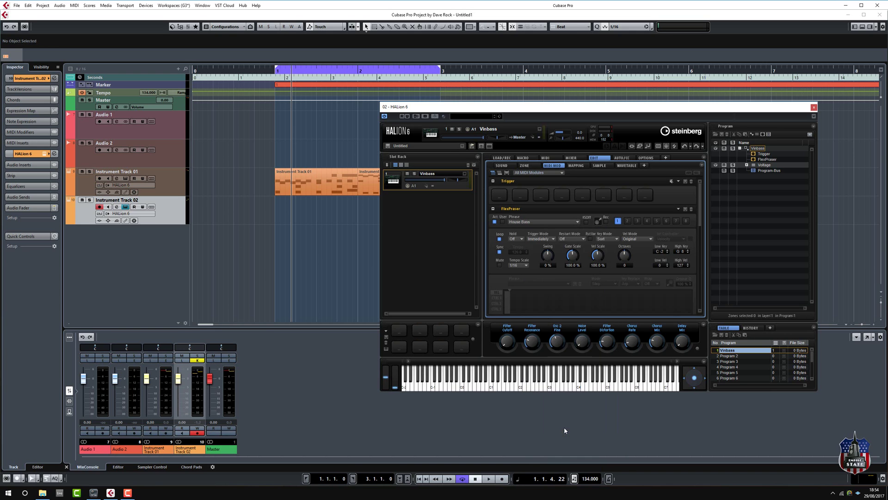
left_click(549, 391)
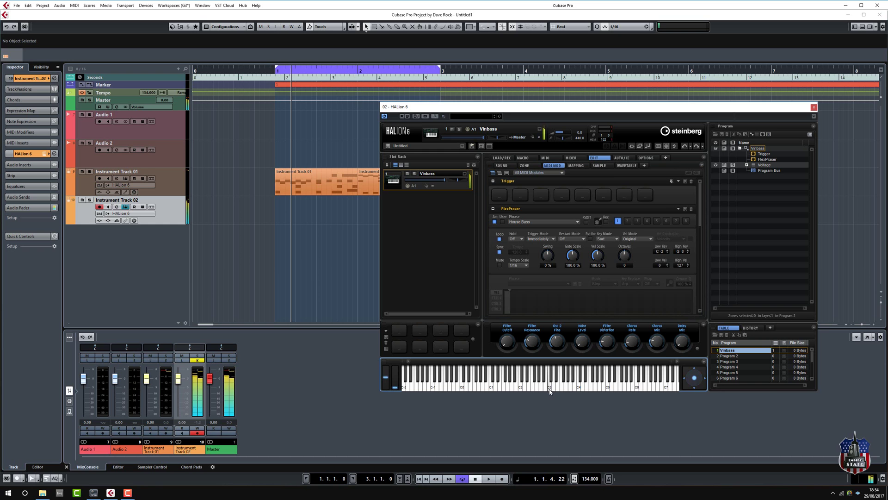
Create an empty MIDI part between the locators on Instrument Track 02 and open it
double_click(287, 216)
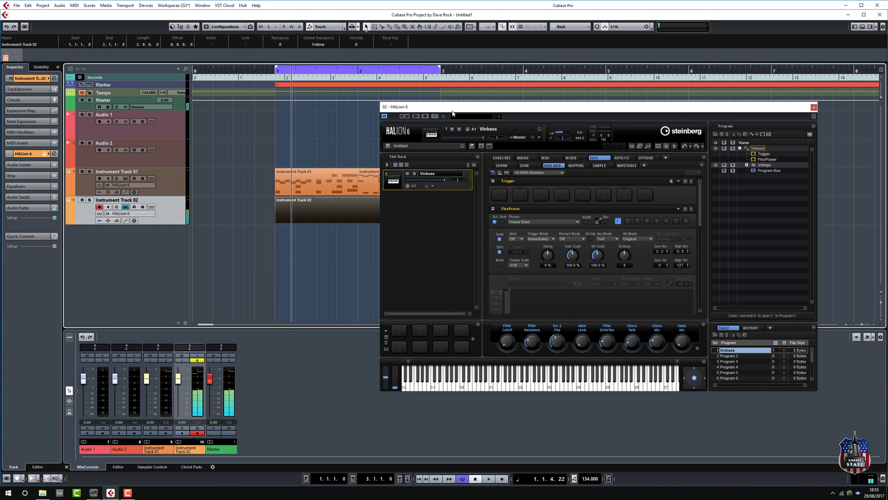
left_click_drag(460, 110, 573, 113)
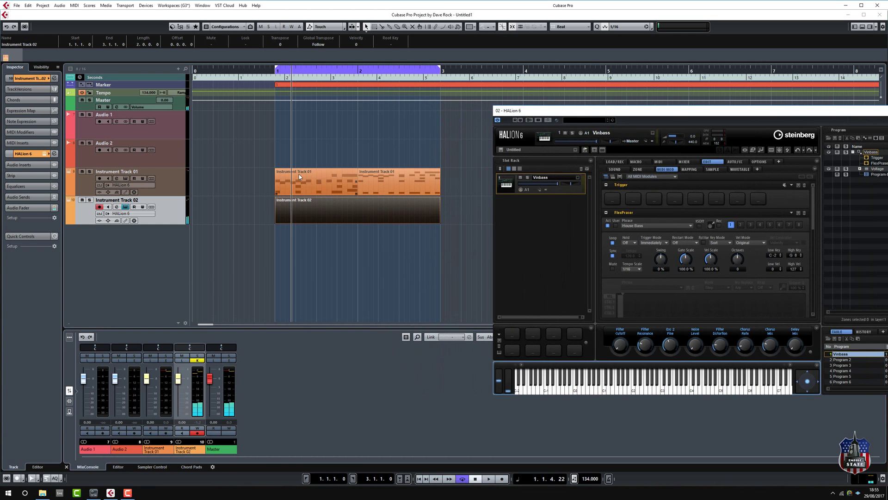
double_click(310, 207)
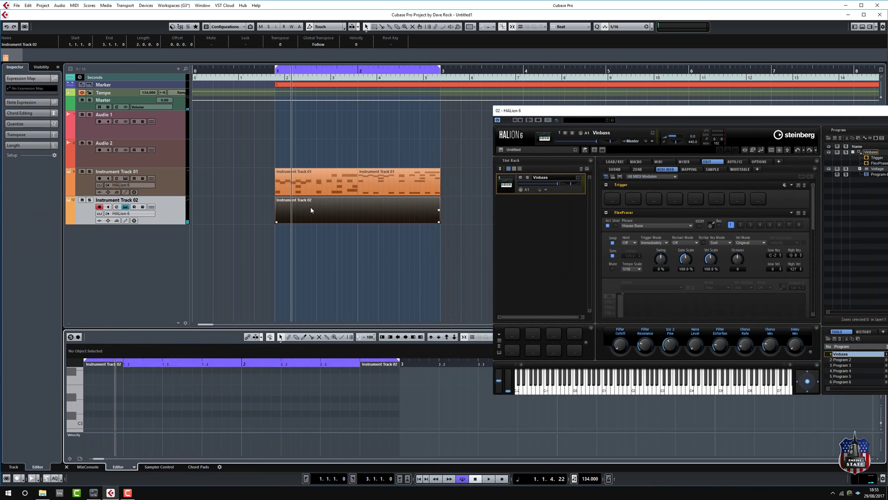
Draw a C3 note and stretch it to span bars 1 to 3
left_click(87, 421)
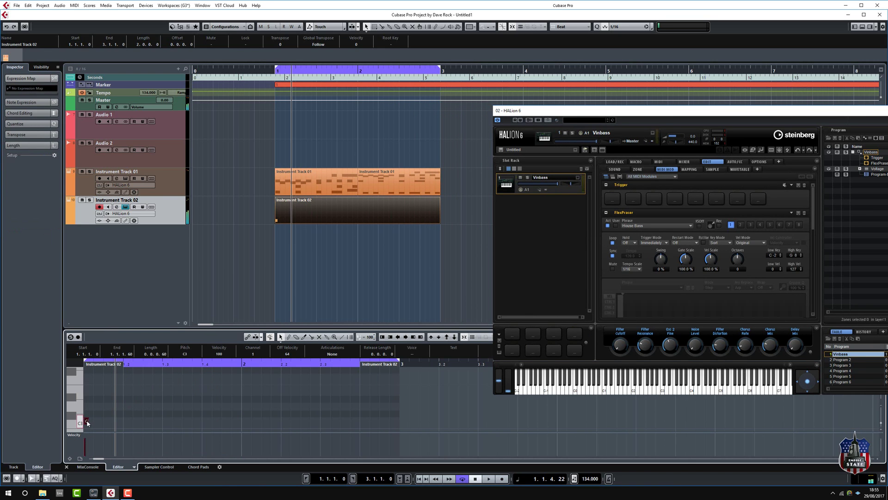
left_click(79, 422)
left_click_drag(88, 409, 399, 420)
scroll(359, 414, "left", 3)
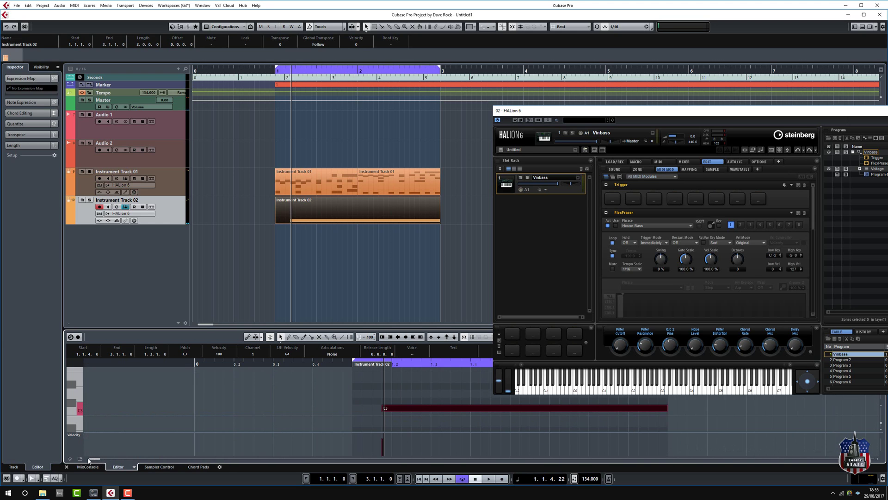
left_click_drag(383, 408, 352, 411)
left_click(253, 71)
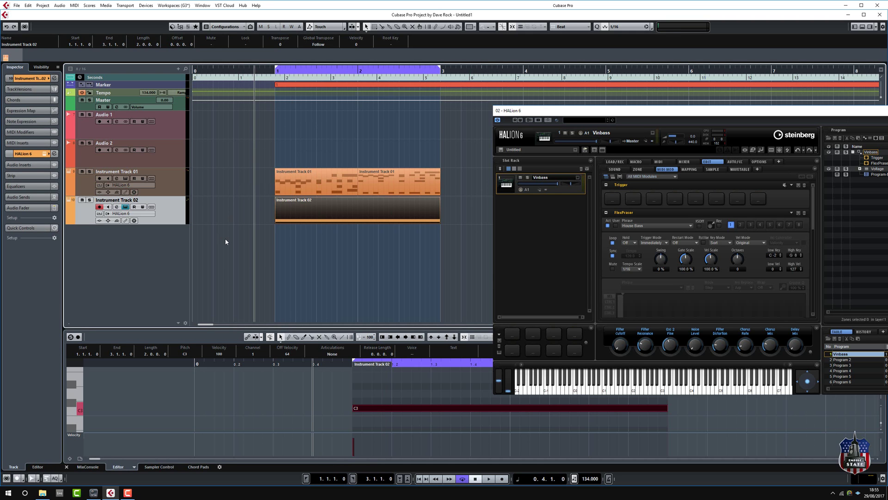
Play the project, show the MixConsole, and lower Instrument Track 02 to about -5.7 dB
key("space")
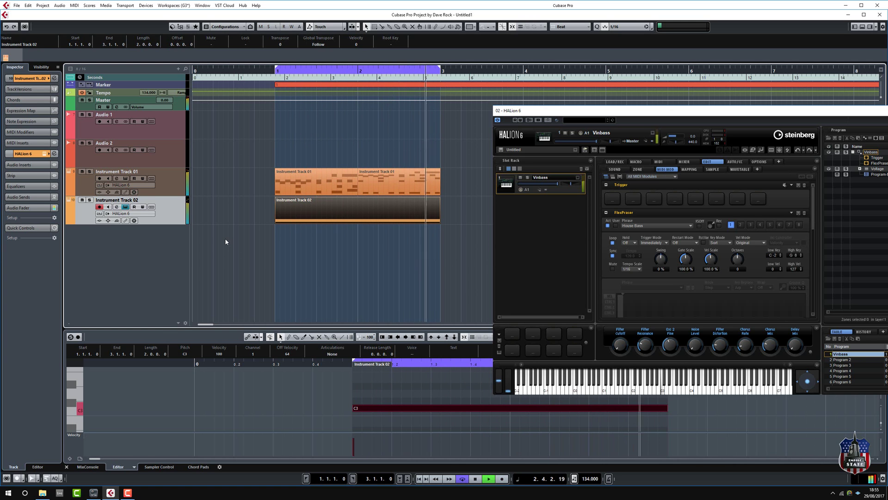
mouse_move(111, 492)
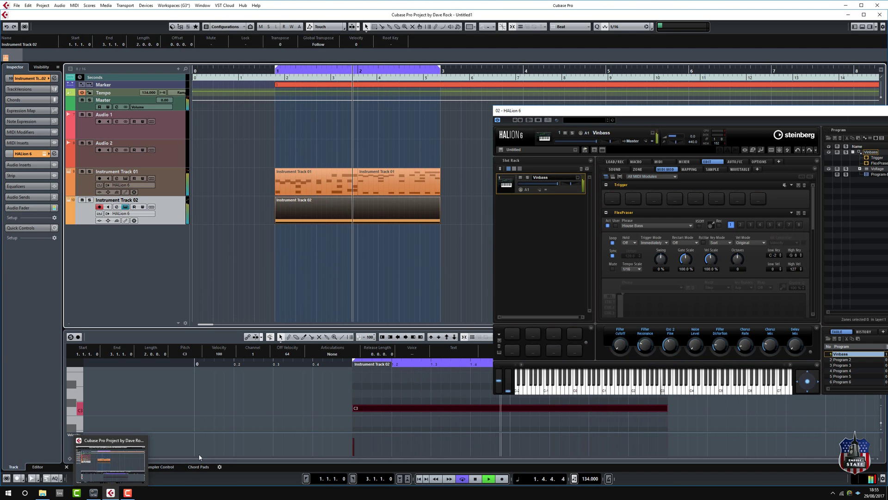
left_click(87, 467)
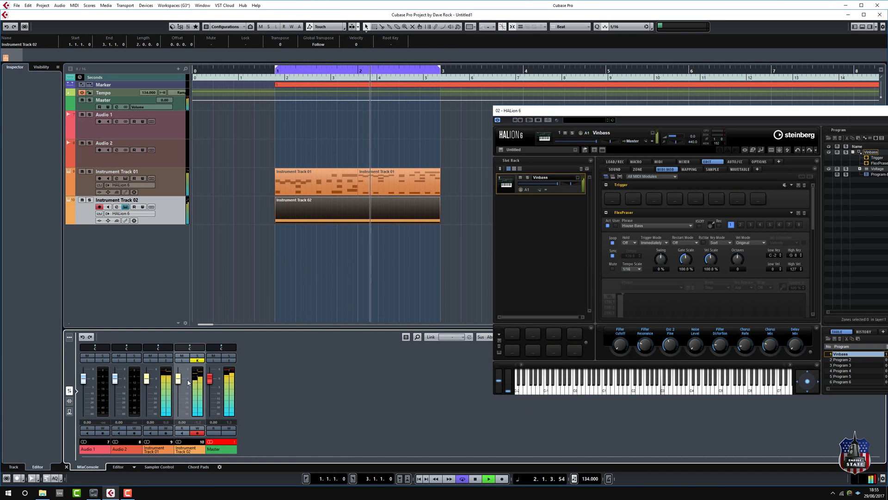
left_click_drag(178, 380, 178, 388)
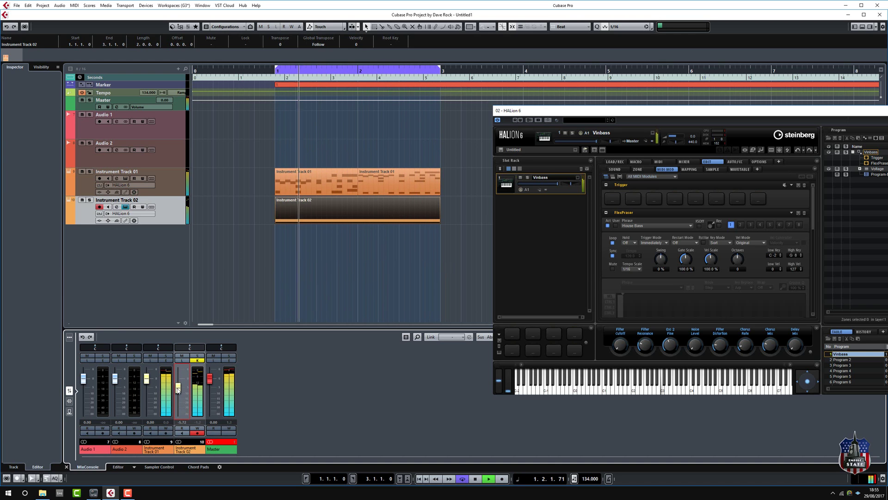